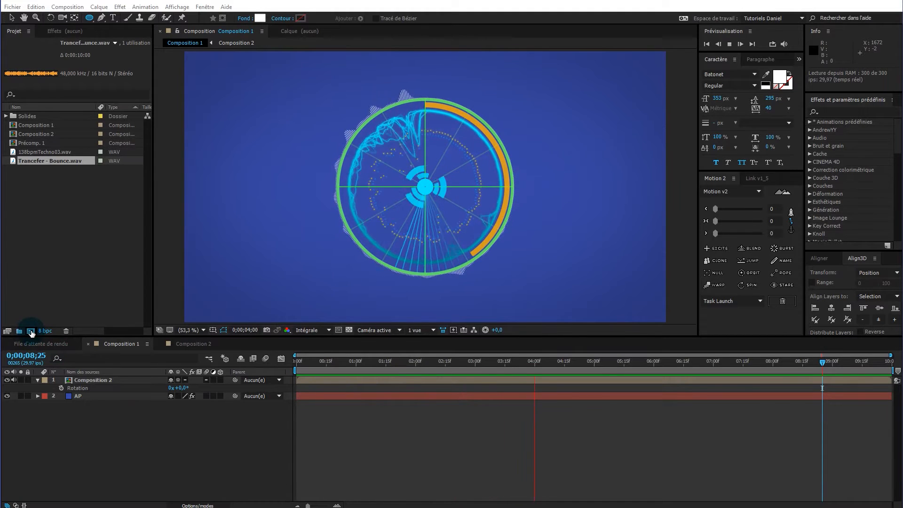
# Create a 1000 x 1000 px, 10-second composition and add a white solid named Spectre Audio at composition size.
pyautogui.click(31, 331)
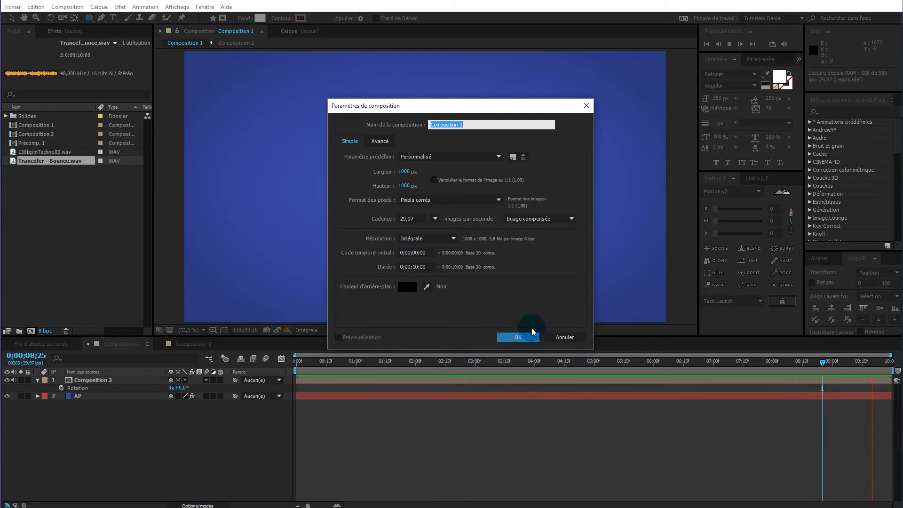
pyautogui.click(518, 337)
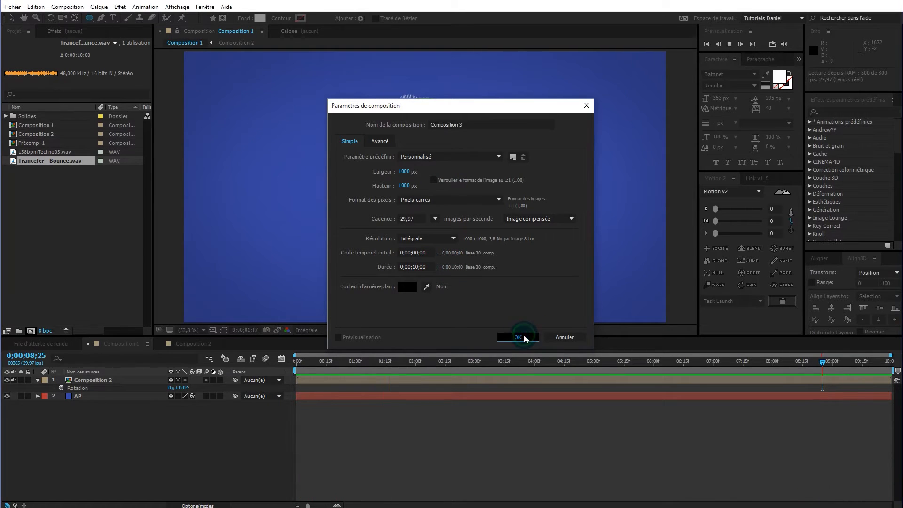
pyautogui.rightClick(165, 399)
pyautogui.moveTo(206, 398)
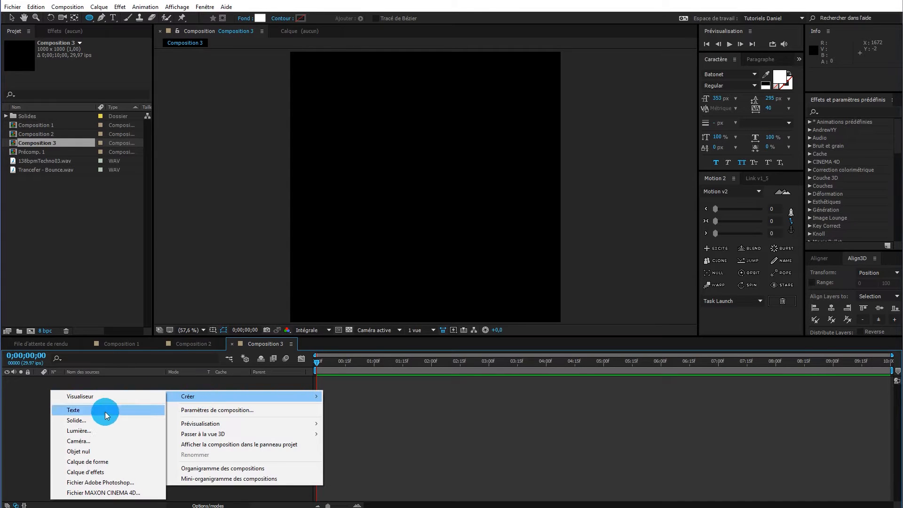
pyautogui.click(96, 420)
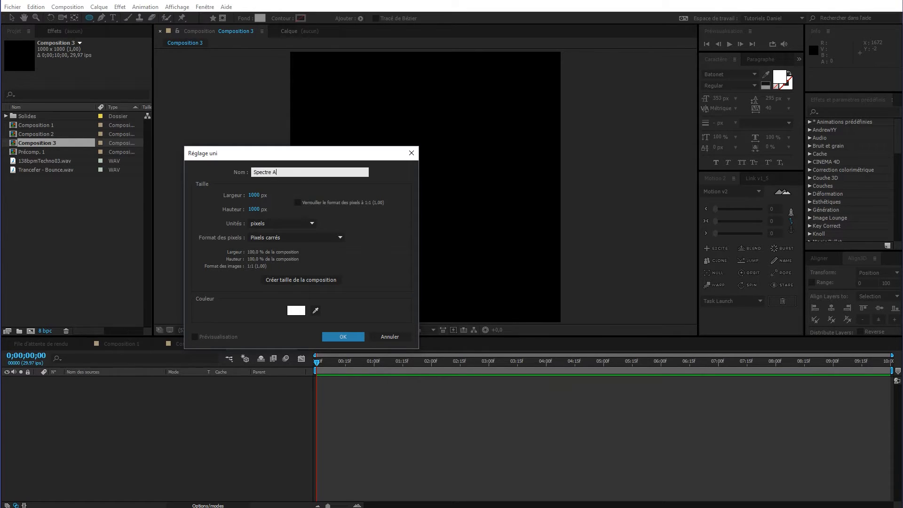
pyautogui.click(342, 336)
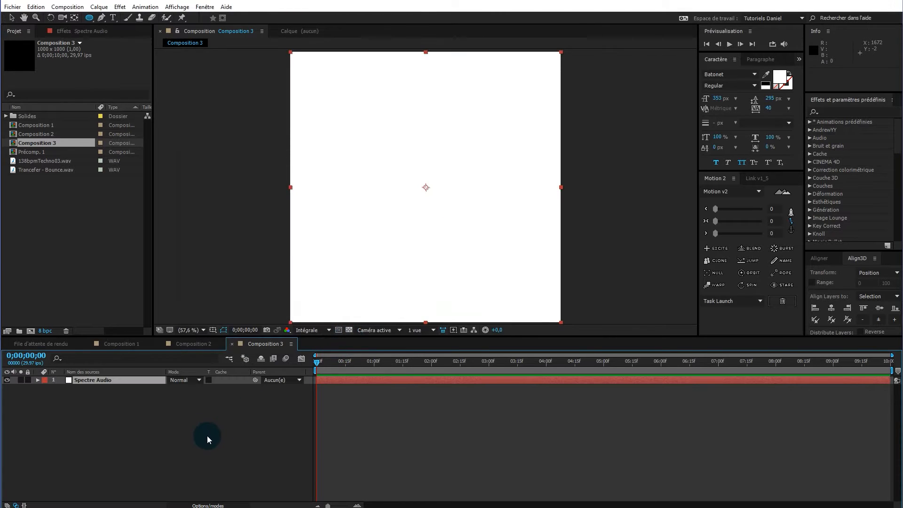
# Apply the Spectre audio generation effect to the Spectre Audio solid.
pyautogui.click(72, 30)
pyautogui.rightClick(78, 97)
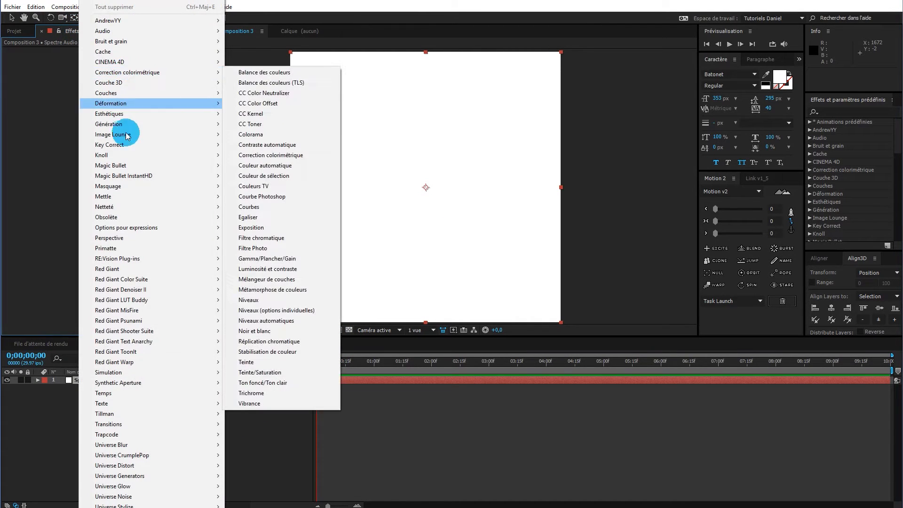
pyautogui.moveTo(137, 125)
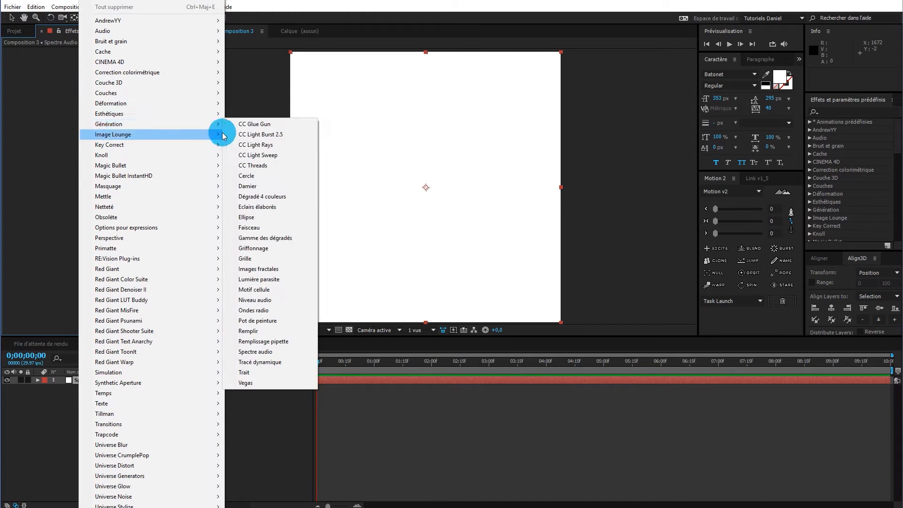
pyautogui.click(268, 356)
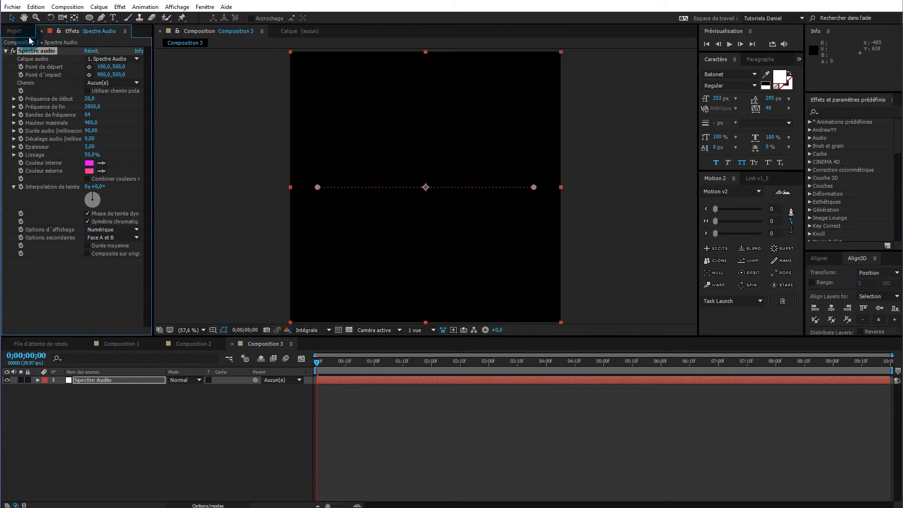
# Add Trancefer - Bounce.wav below the solid and set it as the Spectre audio effect's audio layer, previewing the reaction.
pyautogui.click(15, 32)
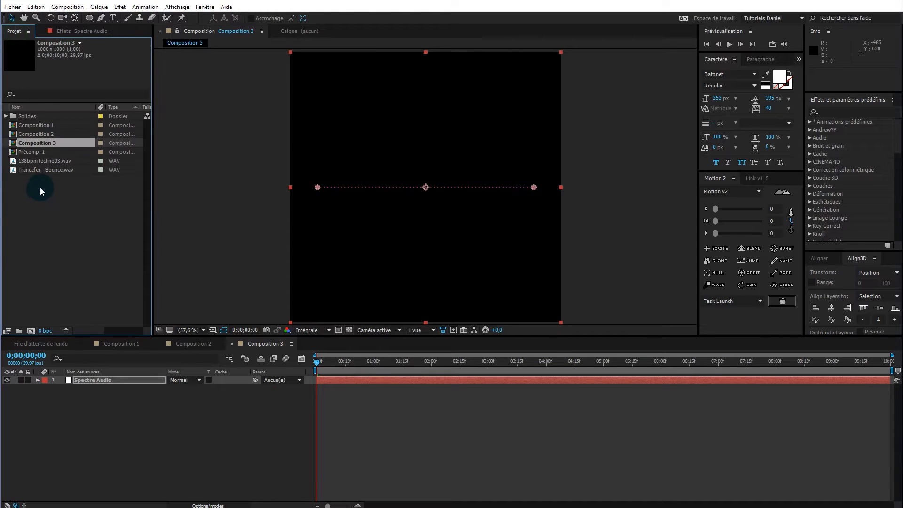
pyautogui.moveTo(39, 171); pyautogui.dragTo(109, 394)
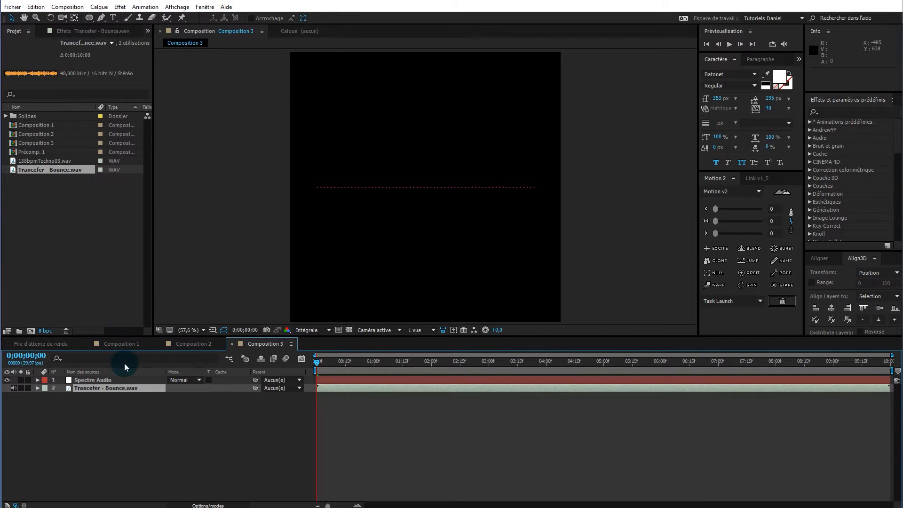
pyautogui.click(123, 380)
pyautogui.click(92, 31)
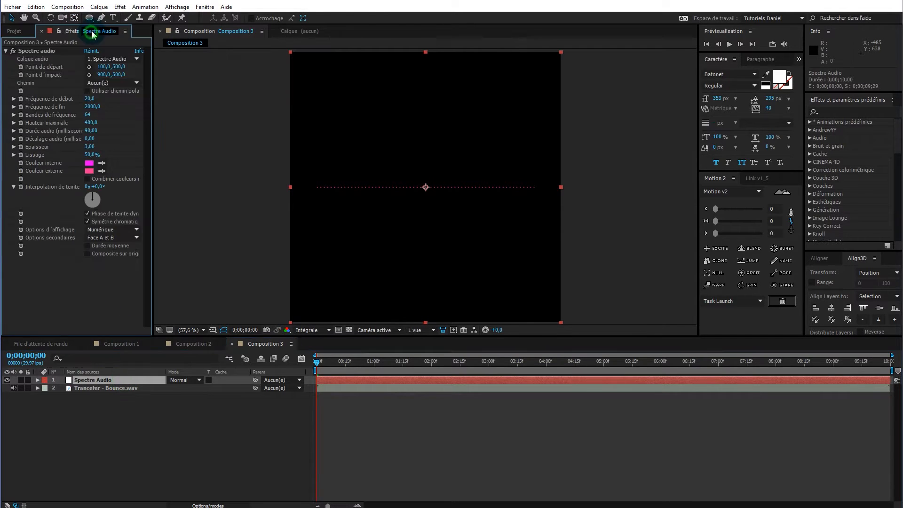
pyautogui.click(112, 59)
pyautogui.click(117, 93)
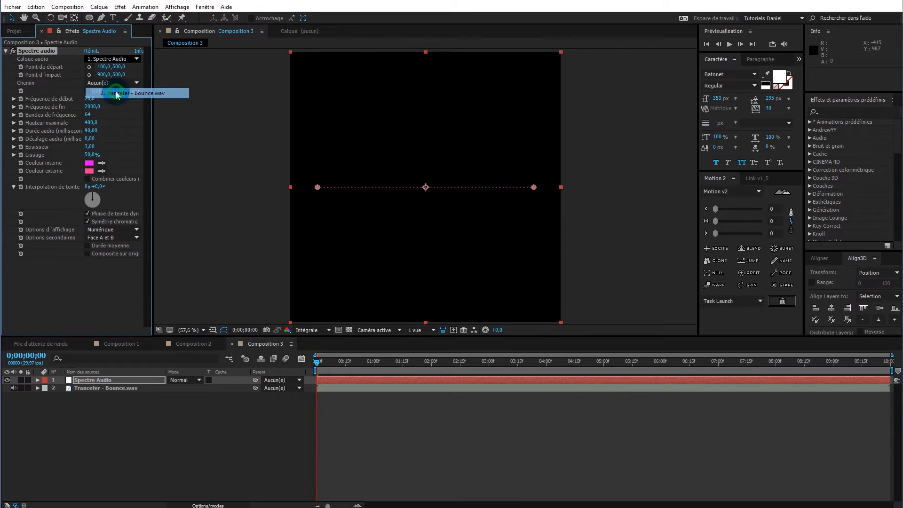
pyautogui.click(318, 364)
pyautogui.moveTo(319, 363); pyautogui.dragTo(296, 386)
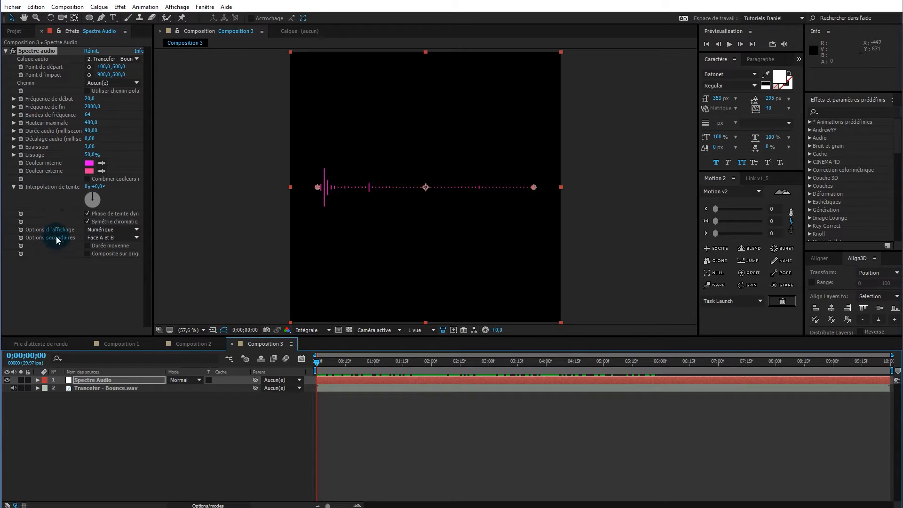
# Draw a circular mask about 640 px in diameter on the Spectre Audio layer, centred in the composition.
pyautogui.click(88, 18)
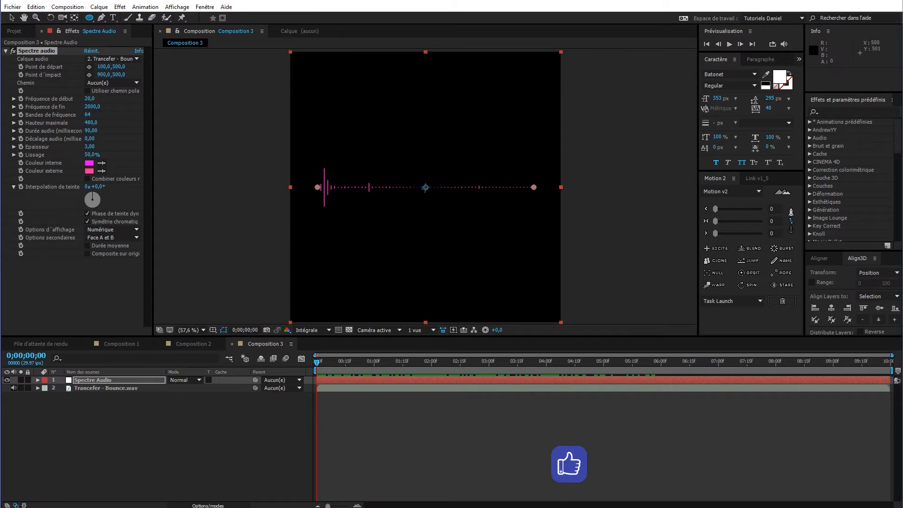
pyautogui.moveTo(425, 187); pyautogui.dragTo(455, 224)
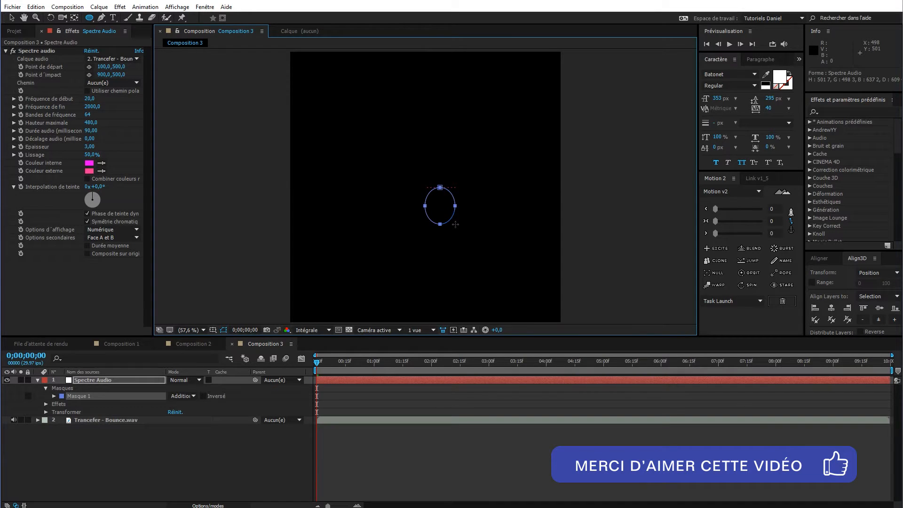
pyautogui.press('ctrl')
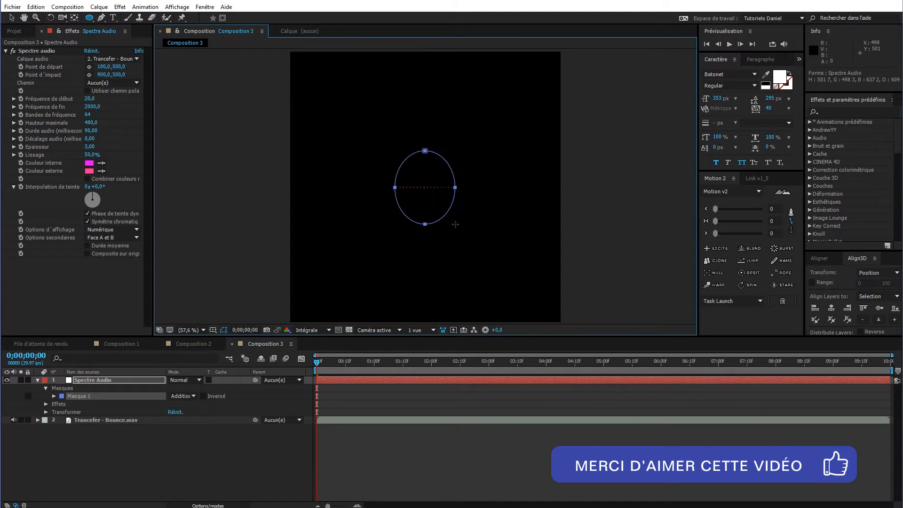
pyautogui.press('shift')
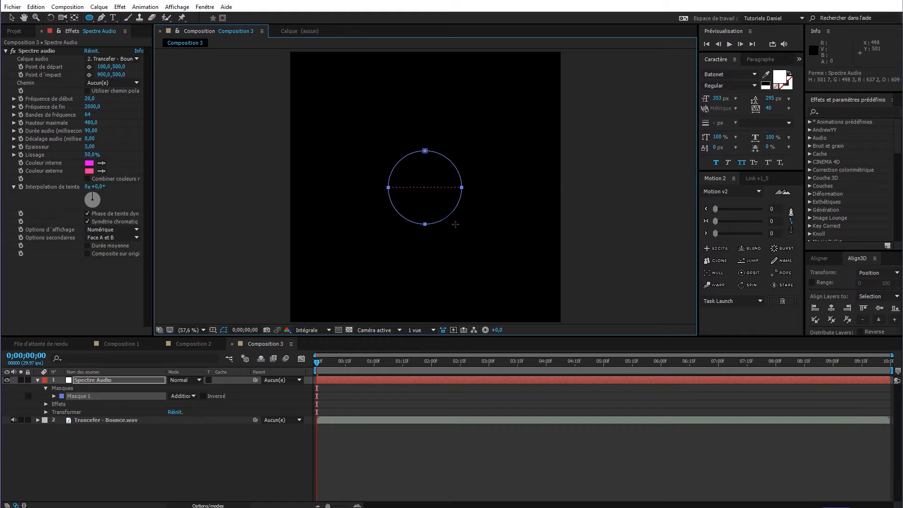
pyautogui.moveTo(465, 238); pyautogui.dragTo(490, 274)
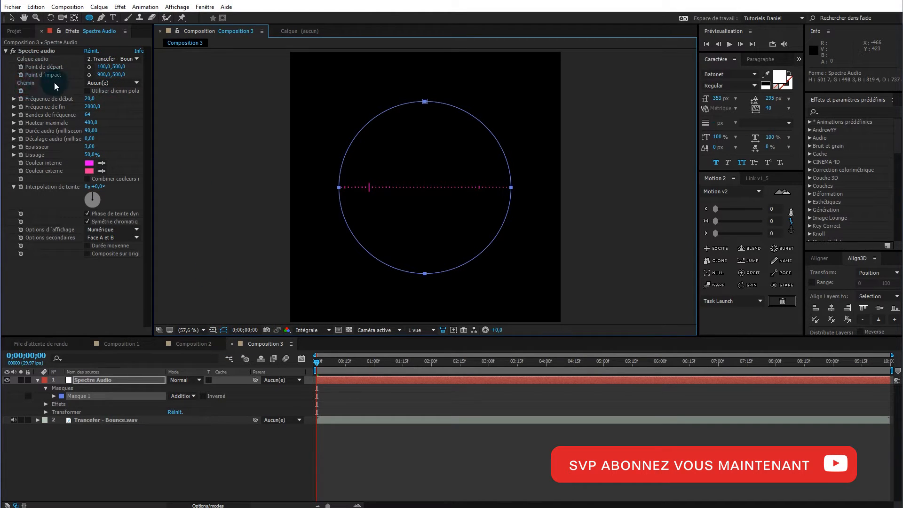
# Make the audio spectrum follow Masque 1 as its path, hide the mask outline and preview the motion.
pyautogui.click(104, 83)
pyautogui.click(115, 107)
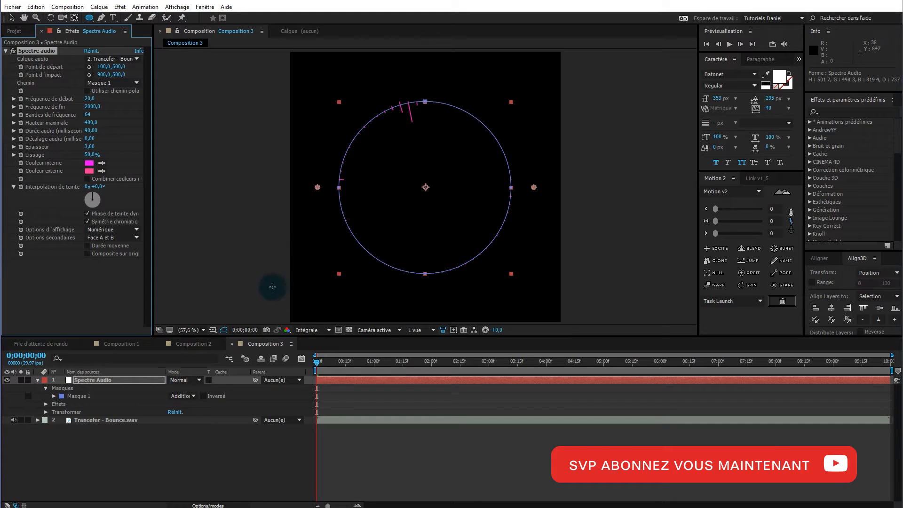
pyautogui.click(224, 330)
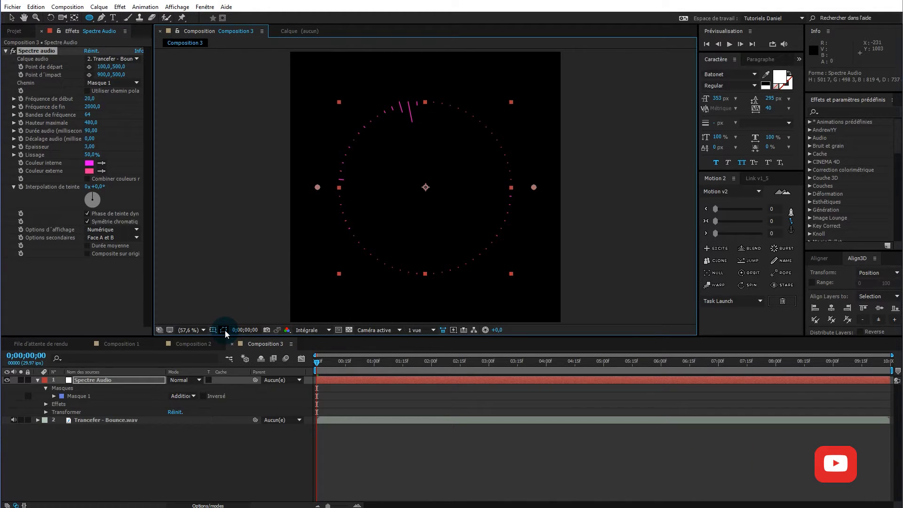
pyautogui.moveTo(317, 361); pyautogui.dragTo(173, 257)
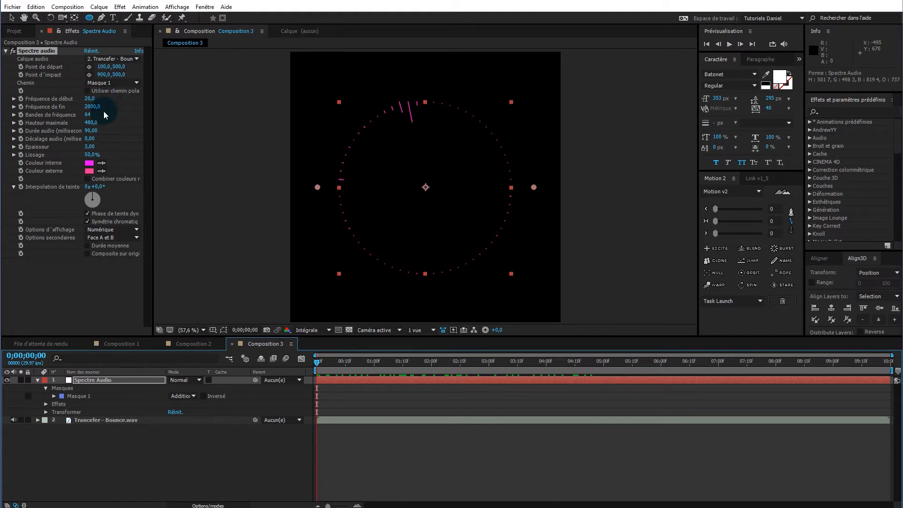
# Set the effect's frequency bands to 280 and the mode of Masque 1 to Aucun, previewing the result.
pyautogui.moveTo(91, 118); pyautogui.dragTo(189, 116)
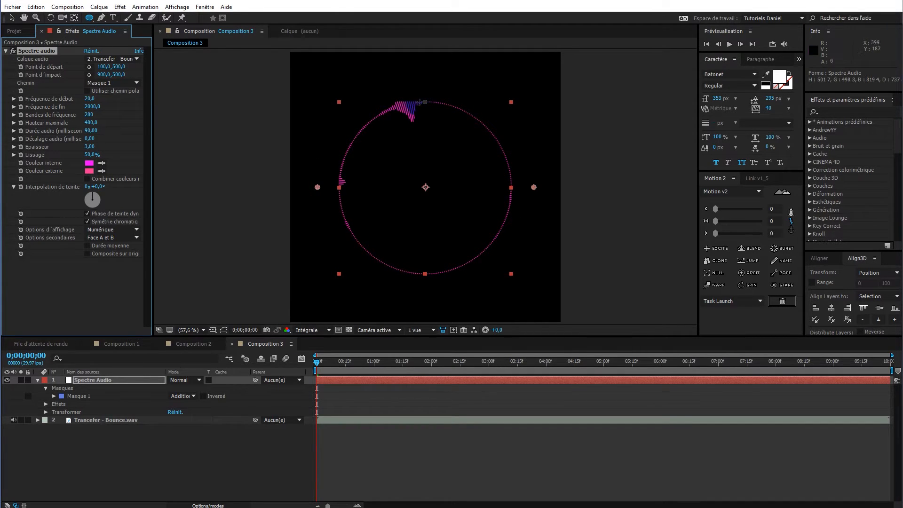
pyautogui.click(187, 399)
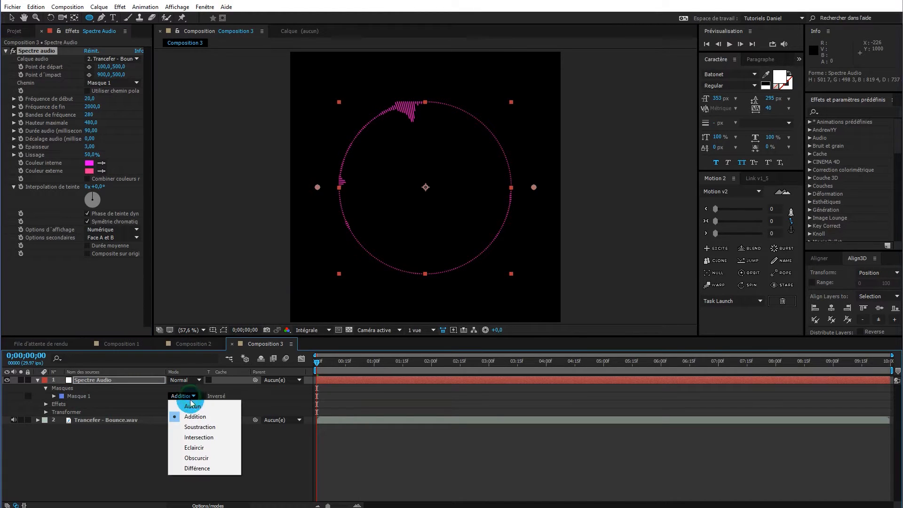
pyautogui.click(193, 406)
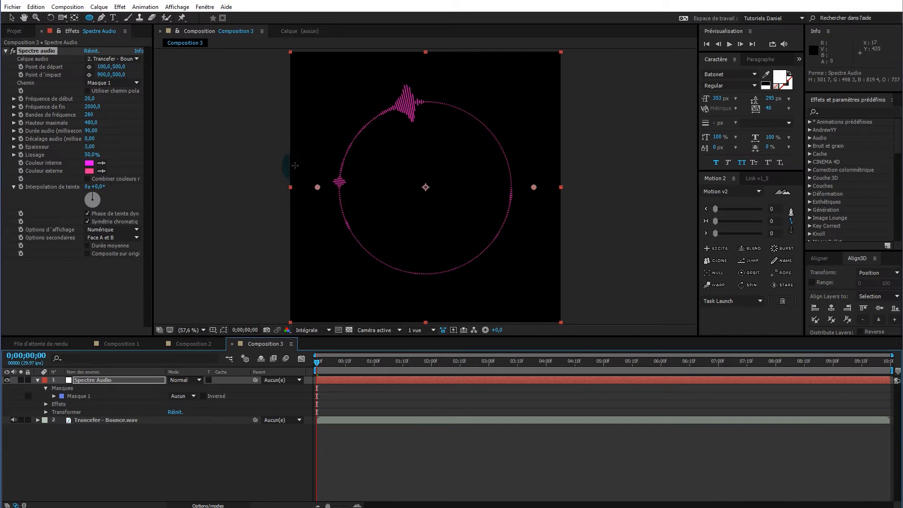
pyautogui.moveTo(318, 365); pyautogui.dragTo(303, 378)
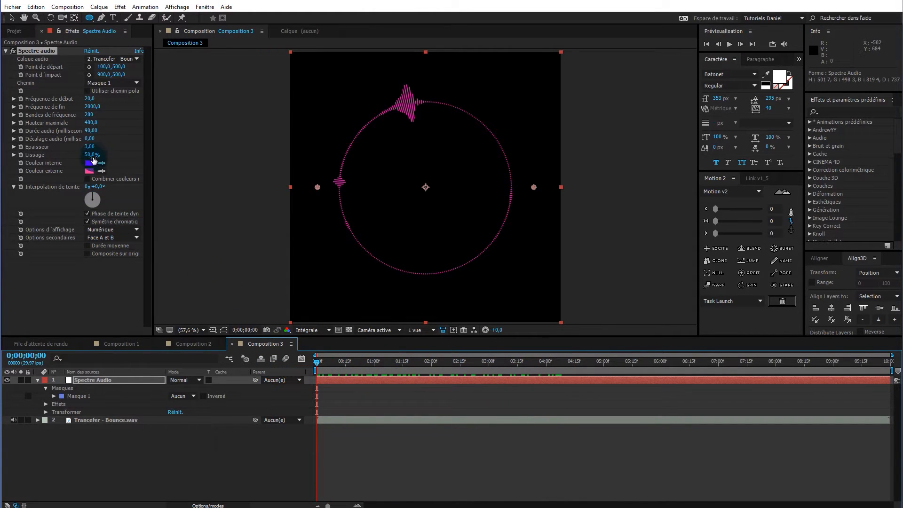
# Change the spectrum's inner and outer colours to cyan.
pyautogui.click(89, 163)
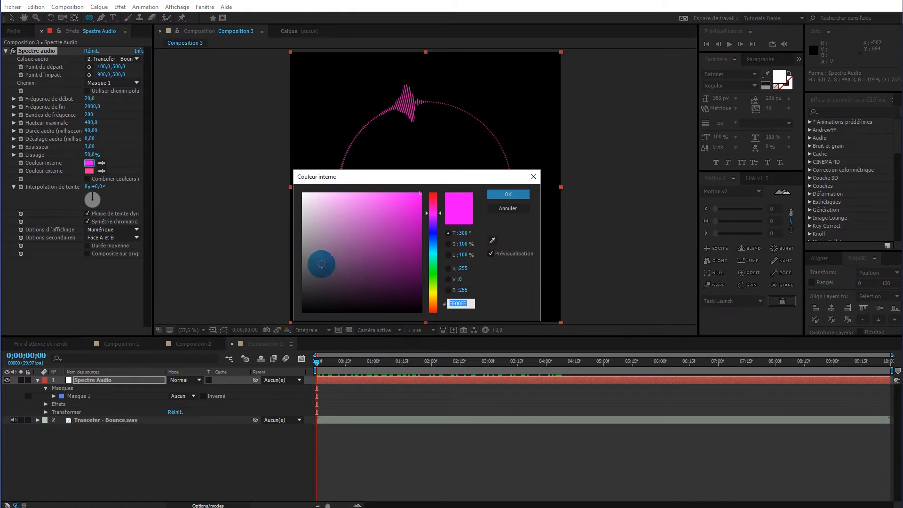
pyautogui.moveTo(437, 264); pyautogui.dragTo(439, 256)
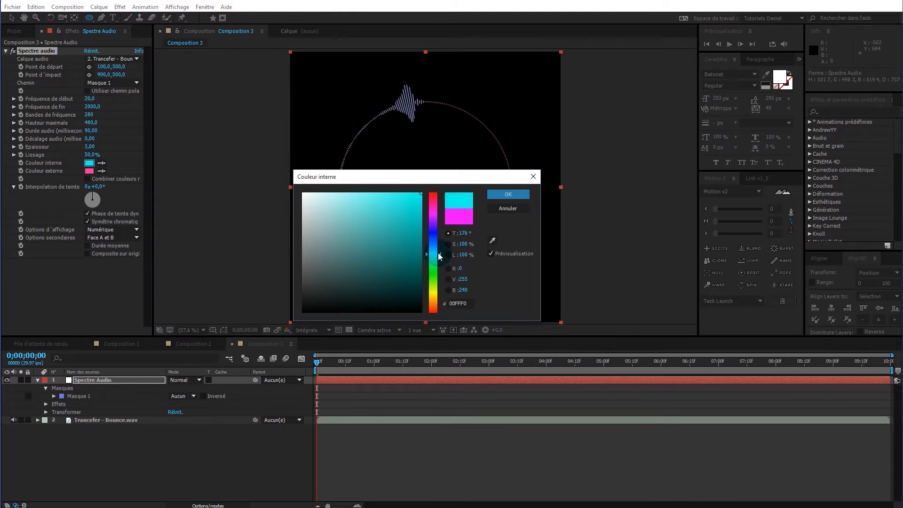
pyautogui.click(495, 195)
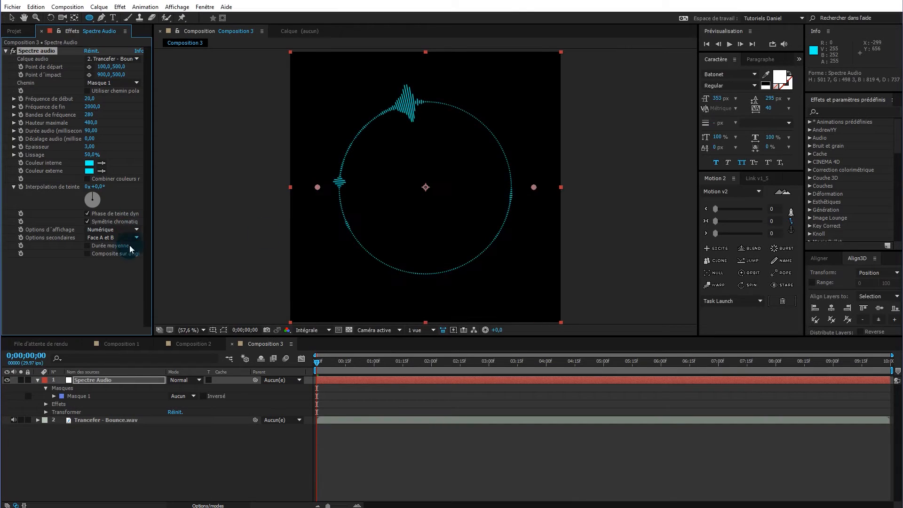
# Set the spectrum's end frequency to 1000 and its maximum height to 820.
pyautogui.click(95, 106)
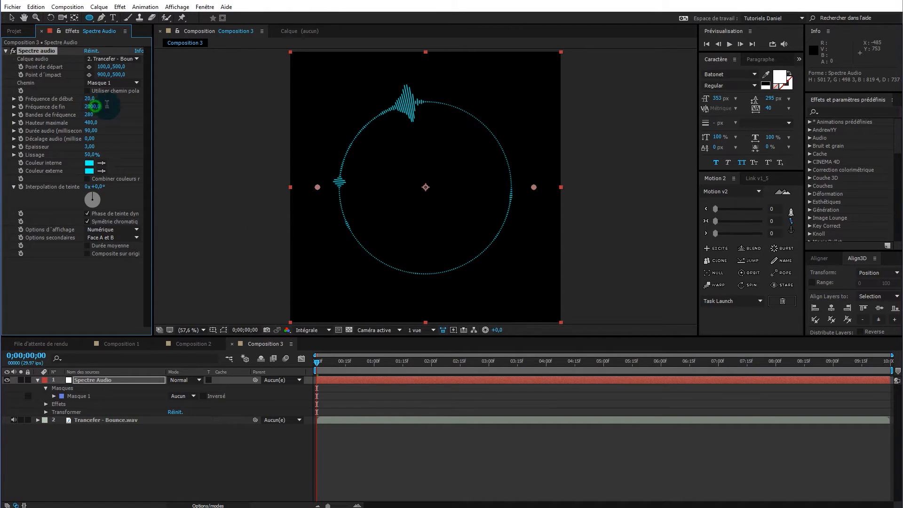
pyautogui.write('100')
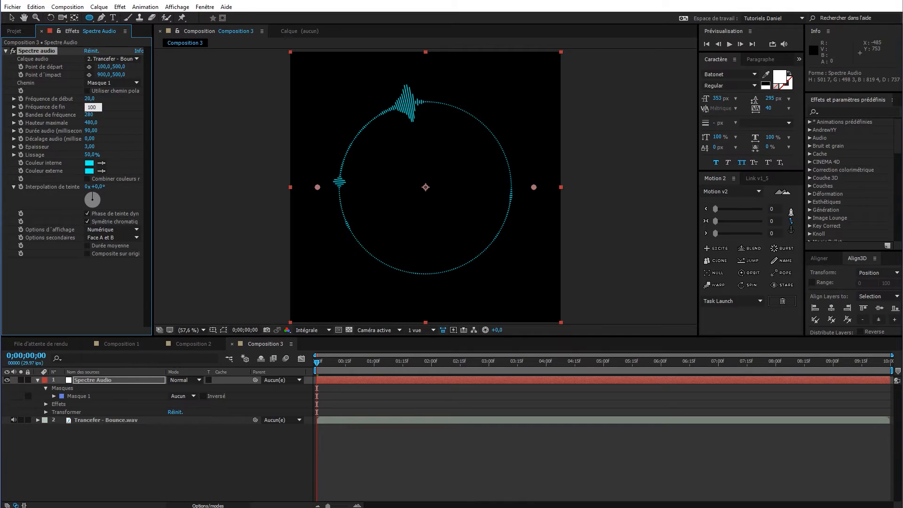
pyautogui.write('0')
pyautogui.click(111, 108)
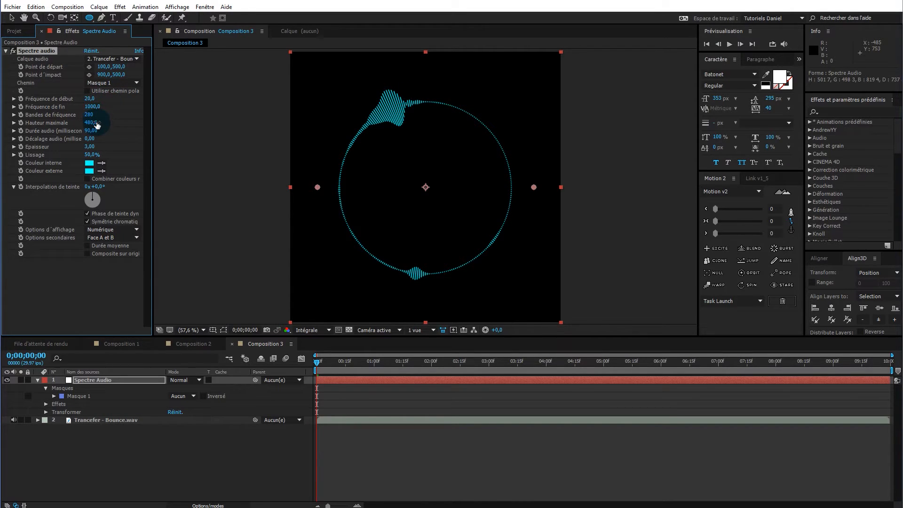
pyautogui.moveTo(96, 125)
pyautogui.mouseDown()
pyautogui.moveTo(112, 119)
pyautogui.moveTo(103, 121)
pyautogui.mouseUp()
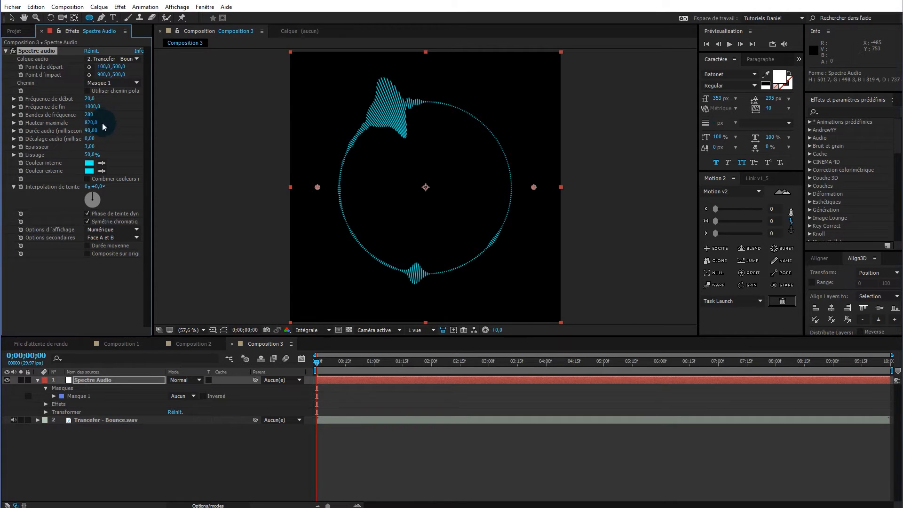
# Set the spectrum's audio duration to 70 milliseconds, and try a different audio offset before resetting it to 0.
pyautogui.moveTo(91, 134); pyautogui.dragTo(111, 130)
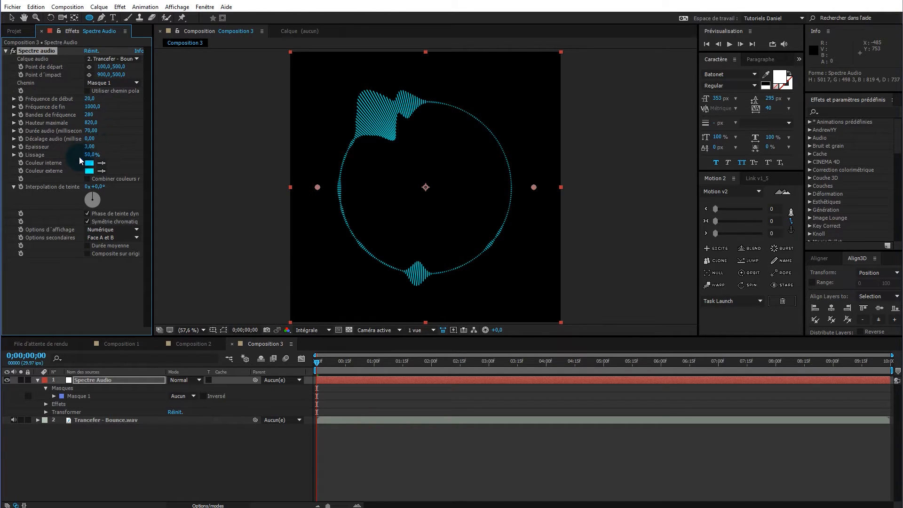
pyautogui.moveTo(87, 142)
pyautogui.mouseDown()
pyautogui.moveTo(100, 139)
pyautogui.moveTo(89, 140)
pyautogui.mouseUp()
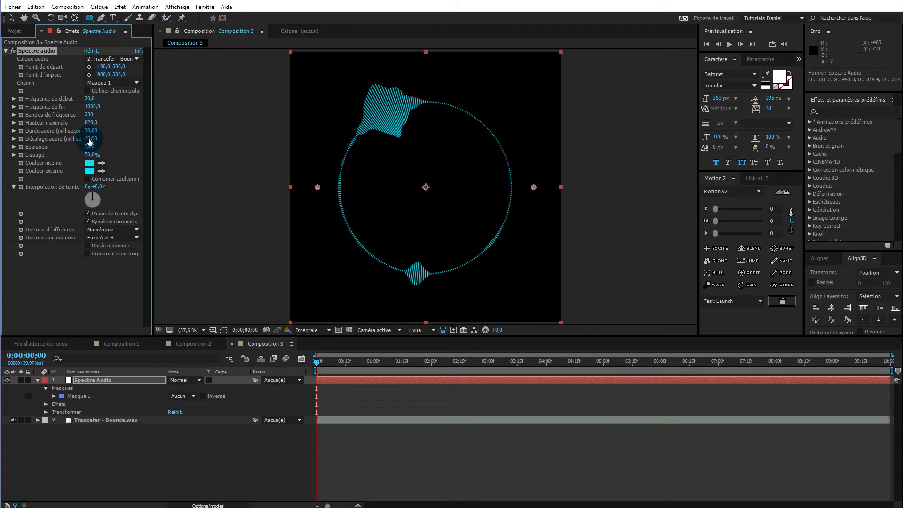
pyautogui.click(91, 139)
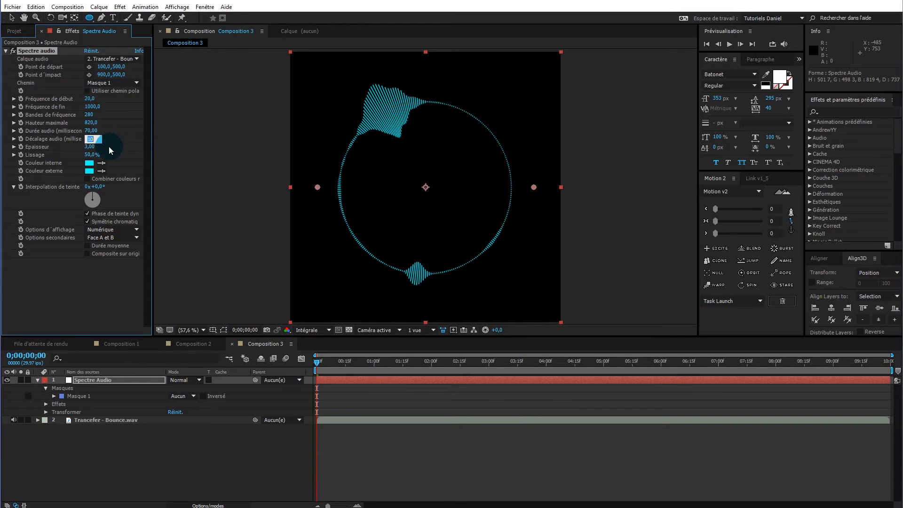
pyautogui.write('0')
pyautogui.press('Return')
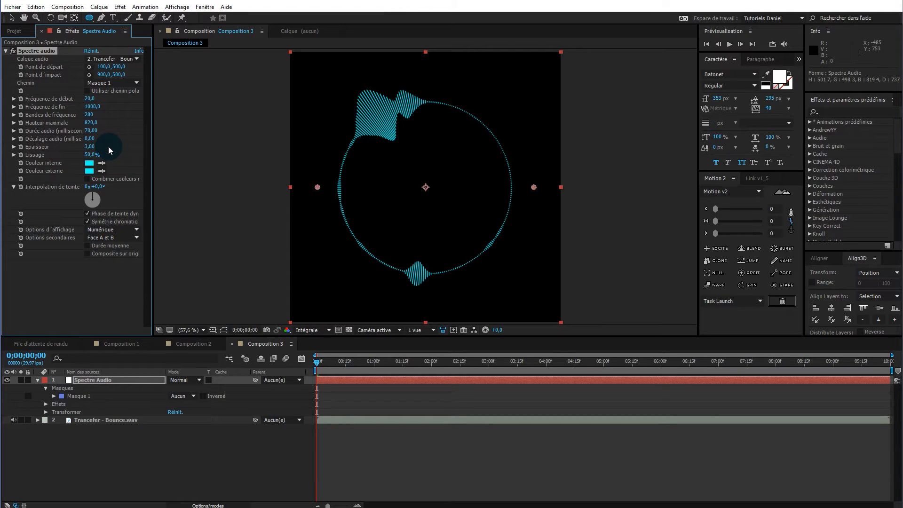
# Set the spectrum's thickness to 2, and try a hue interpolation of 90° before undoing it.
pyautogui.moveTo(90, 147)
pyautogui.mouseDown()
pyautogui.moveTo(126, 146)
pyautogui.moveTo(73, 143)
pyautogui.moveTo(82, 140)
pyautogui.mouseUp()
pyautogui.write('2')
pyautogui.press('Return')
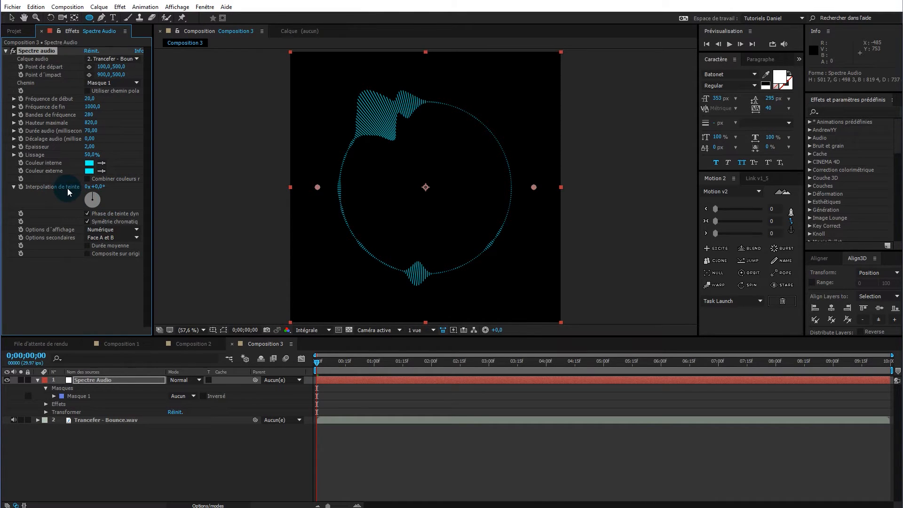
pyautogui.moveTo(98, 189); pyautogui.dragTo(144, 194)
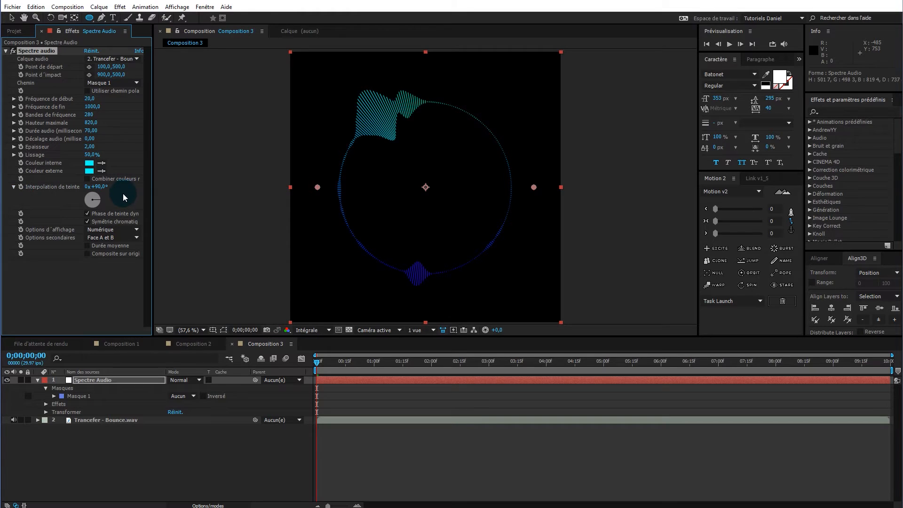
pyautogui.hotkey('ctrl', 'z')
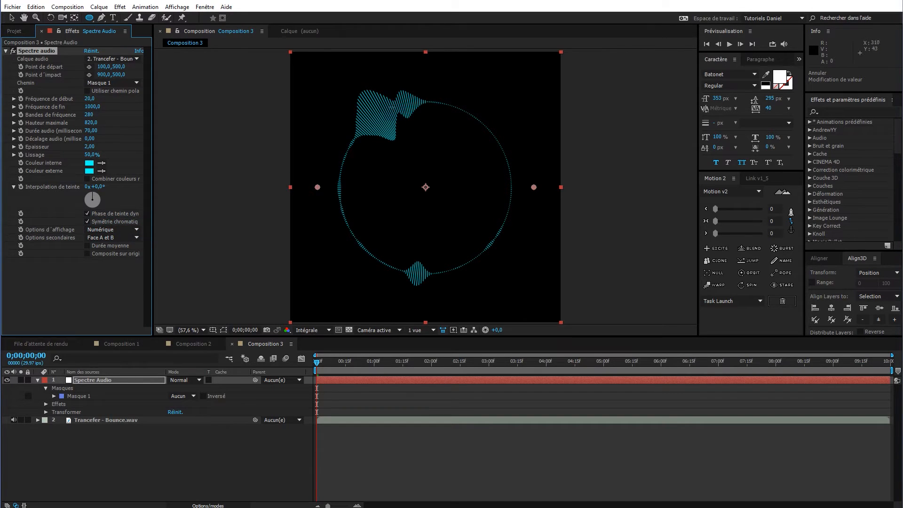
# Switch the spectrum's display option to Lignes analogiques and from there to Points analogiques.
pyautogui.click(111, 230)
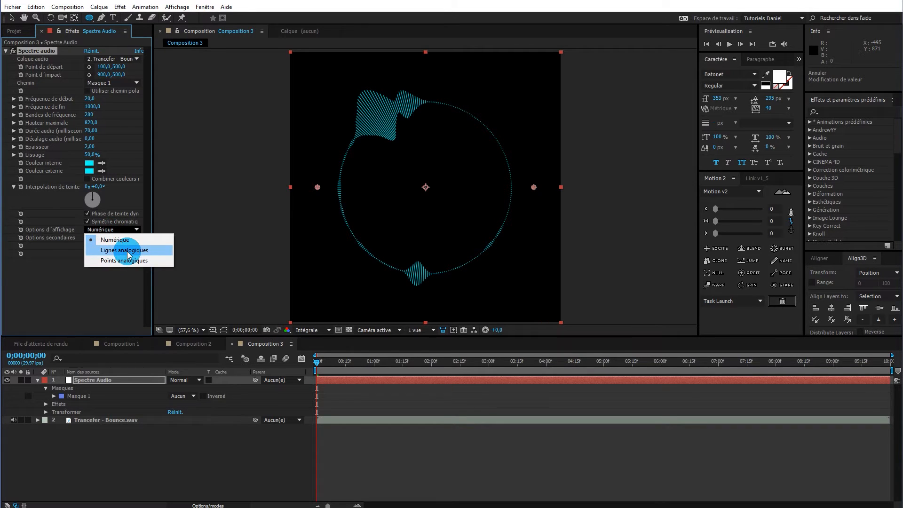
pyautogui.click(129, 253)
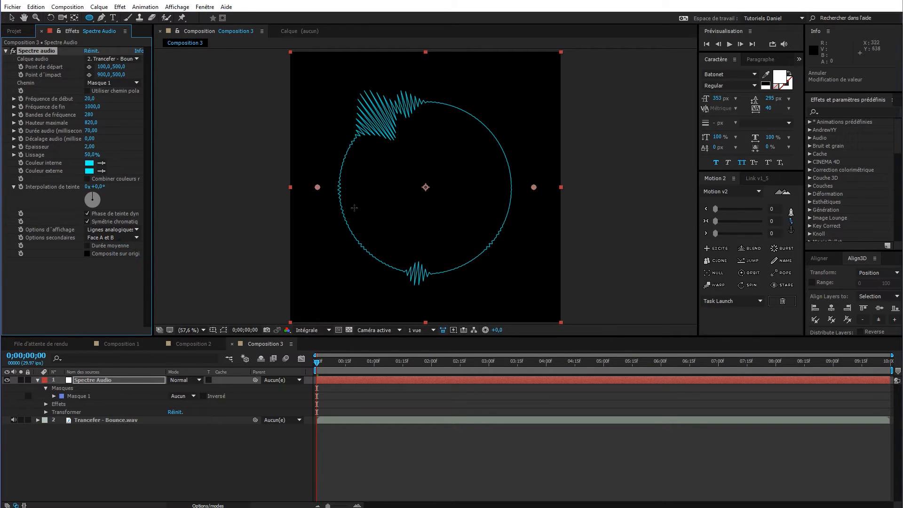
pyautogui.click(111, 258)
pyautogui.click(112, 230)
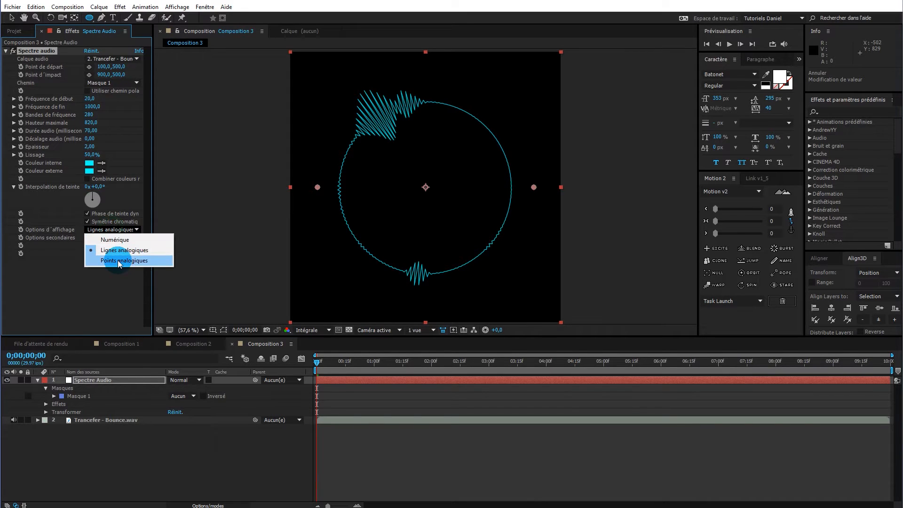
pyautogui.click(121, 259)
# Try a spectrum thickness of 30, set it back to 3 and preview the dotted spectrum's motion.
pyautogui.click(91, 146)
pyautogui.write('30')
pyautogui.press('Return')
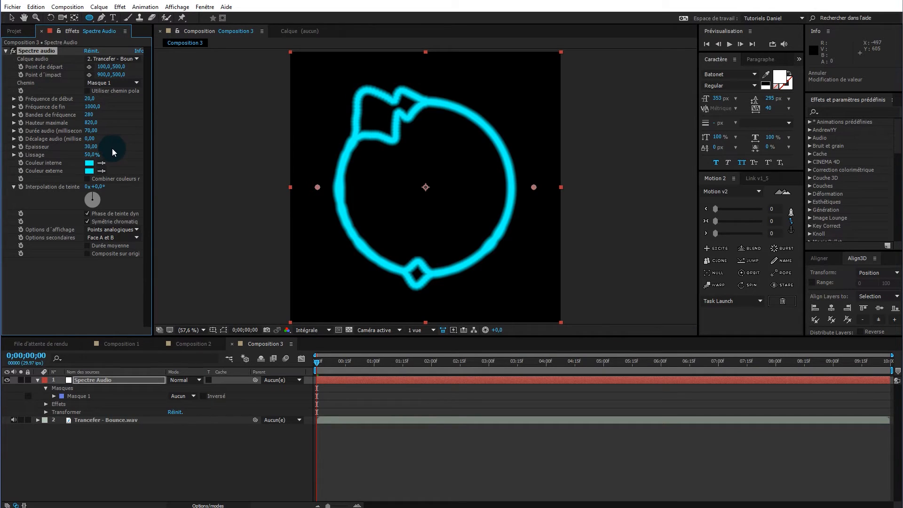
pyautogui.click(91, 147)
pyautogui.write('3')
pyautogui.press('Return')
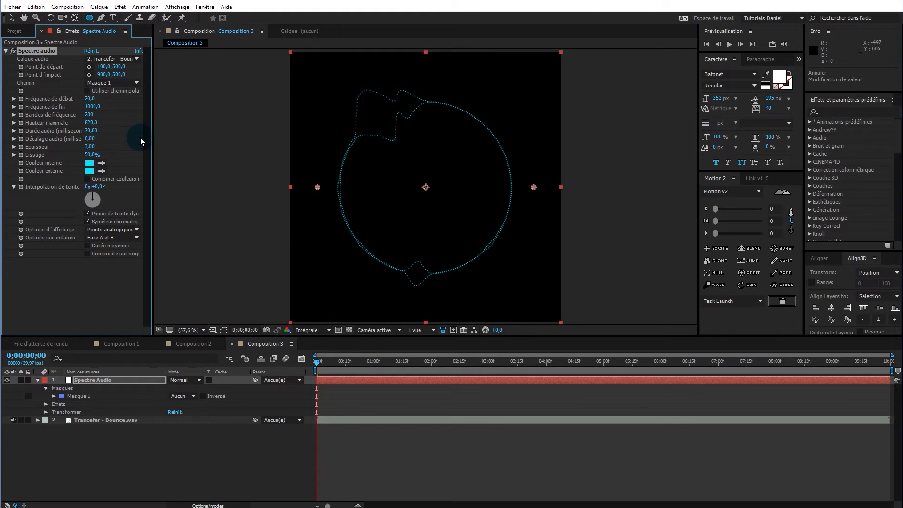
pyautogui.moveTo(318, 367); pyautogui.dragTo(269, 371)
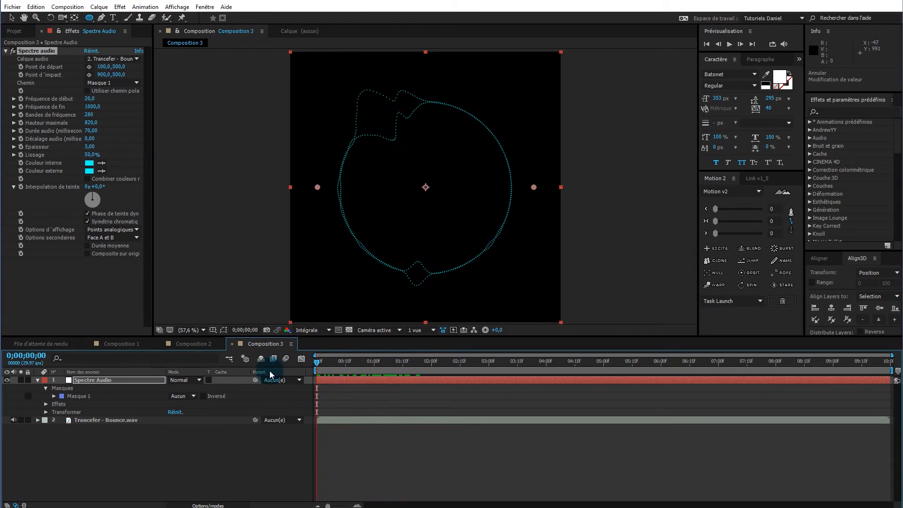
# Compare the spectrum's side options by applying Face A, Face B and Face A et B in turn.
pyautogui.click(117, 238)
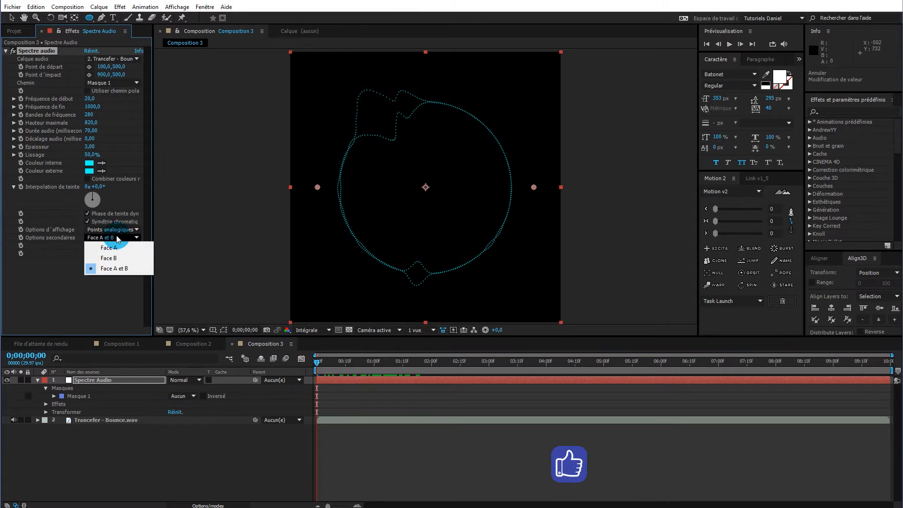
pyautogui.click(116, 247)
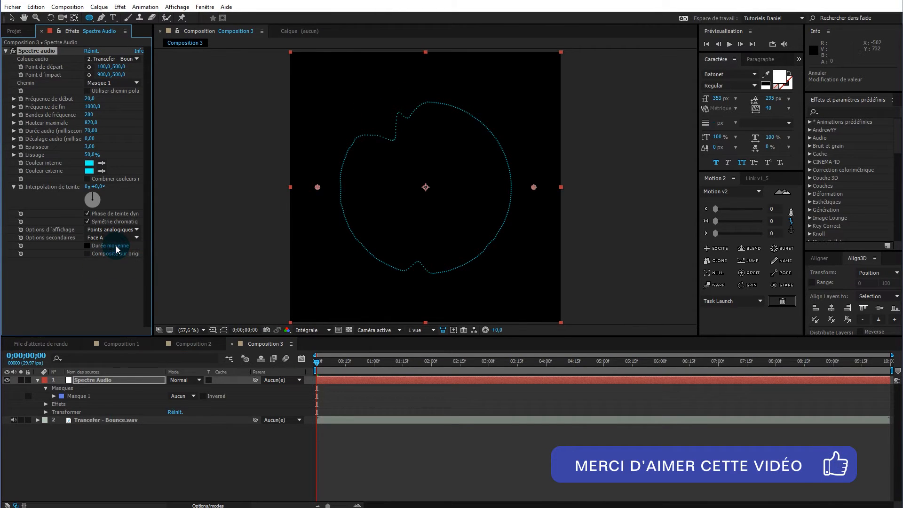
pyautogui.click(114, 237)
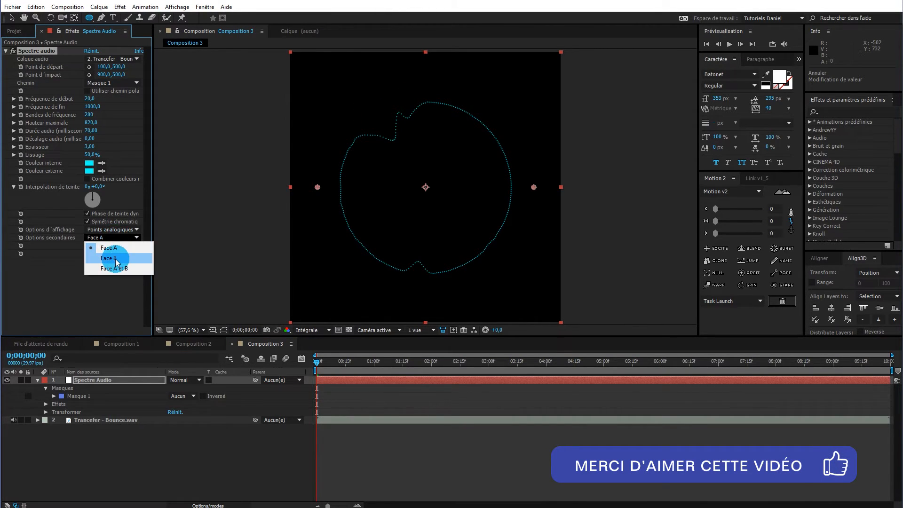
pyautogui.click(117, 258)
pyautogui.click(119, 238)
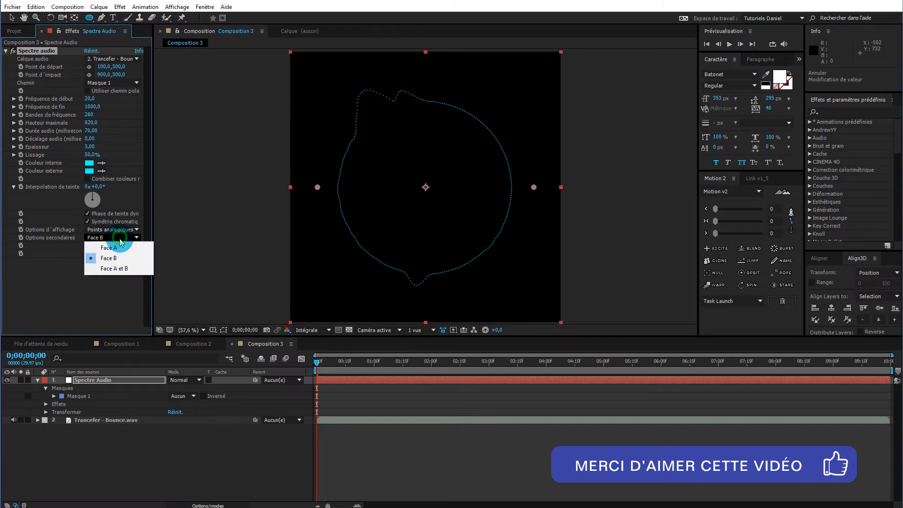
pyautogui.click(122, 268)
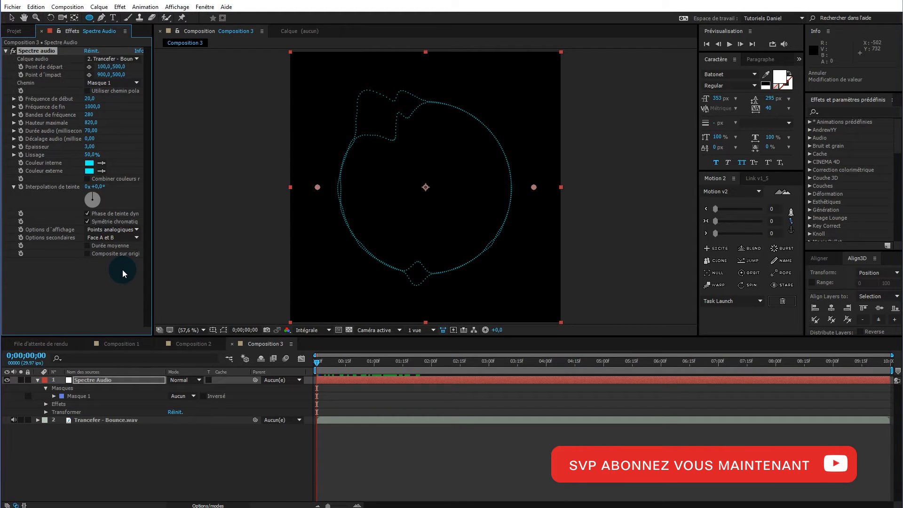
# Set the Spectre Audio layer's side option to Face B and its display option to Numérique.
pyautogui.click(126, 379)
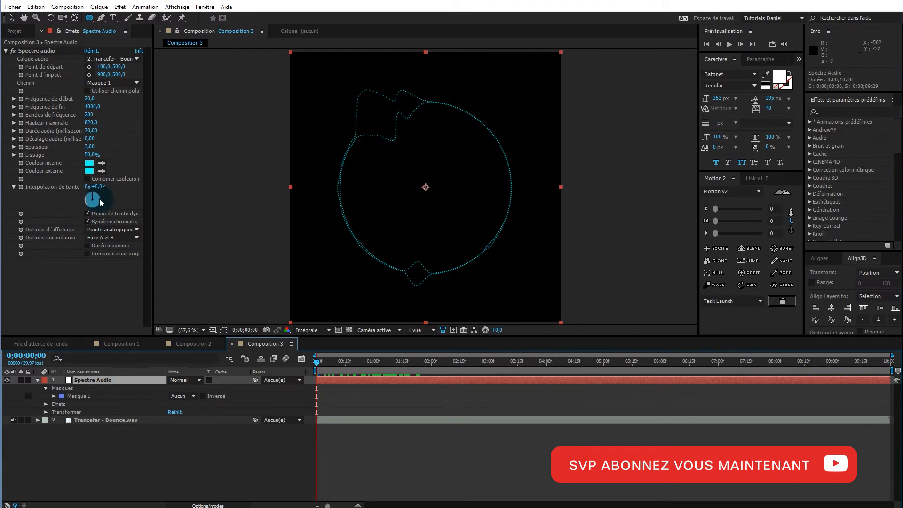
pyautogui.click(114, 238)
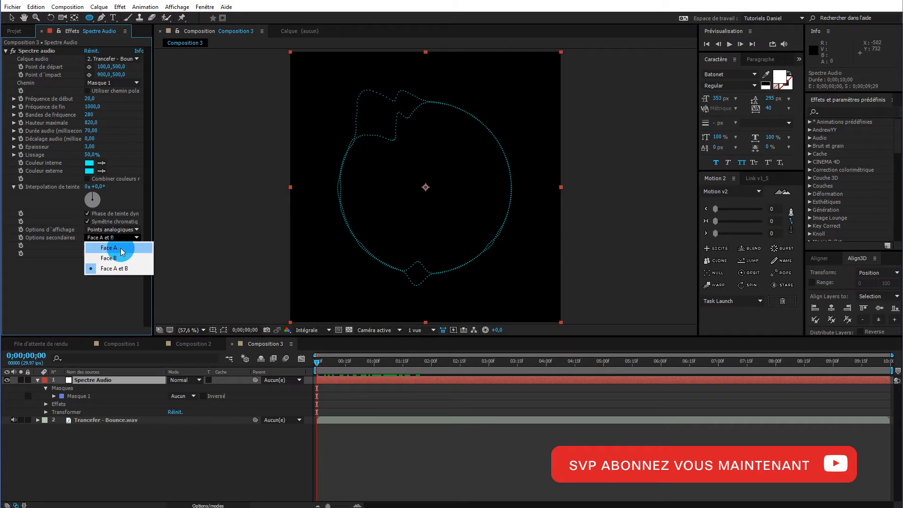
pyautogui.click(121, 249)
pyautogui.click(115, 238)
pyautogui.click(119, 256)
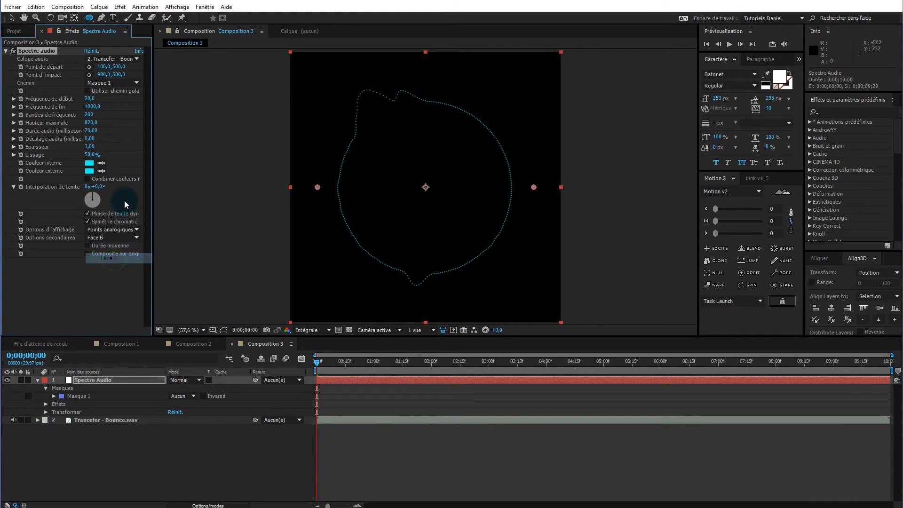
pyautogui.click(117, 233)
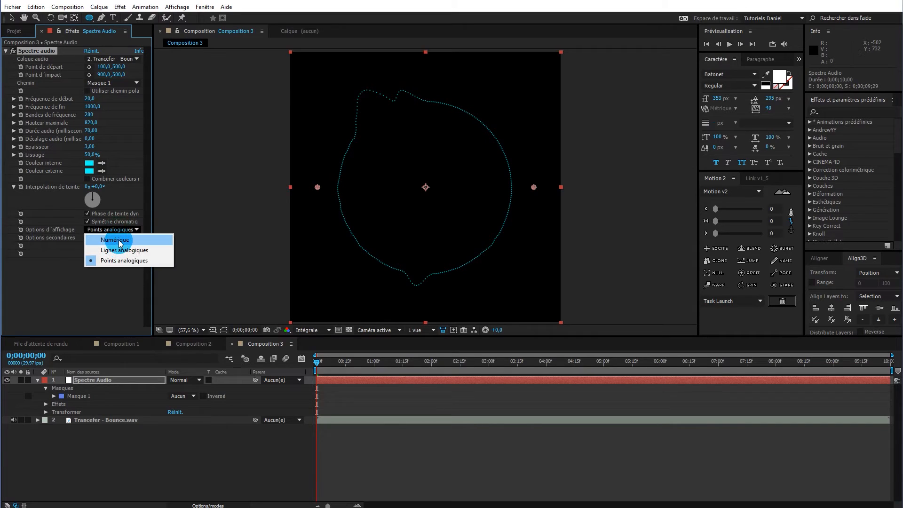
pyautogui.click(117, 238)
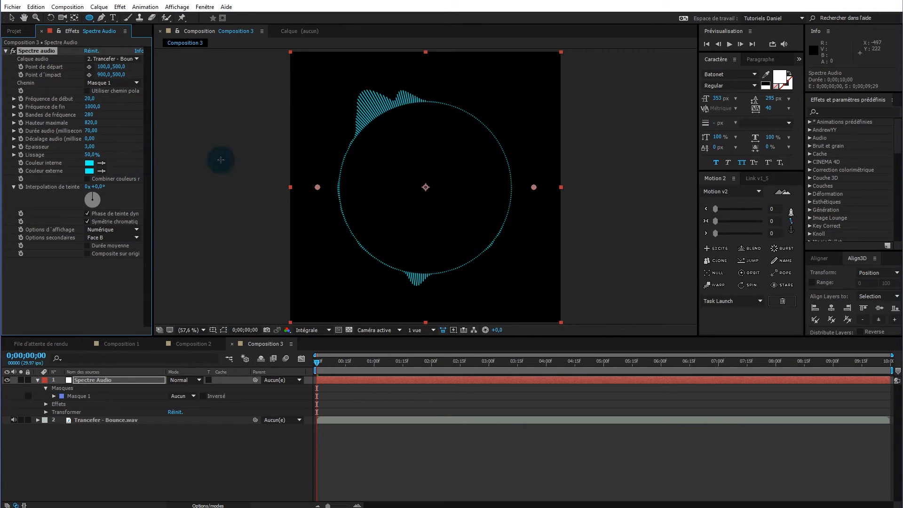
# Duplicate the Spectre Audio layer and set the copy's side option to Face A.
pyautogui.click(123, 379)
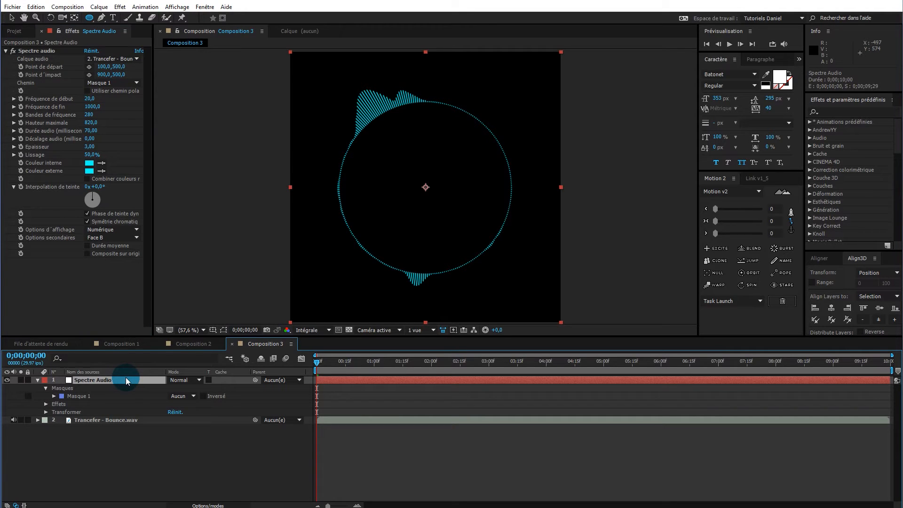
pyautogui.hotkey('ctrl', 'd')
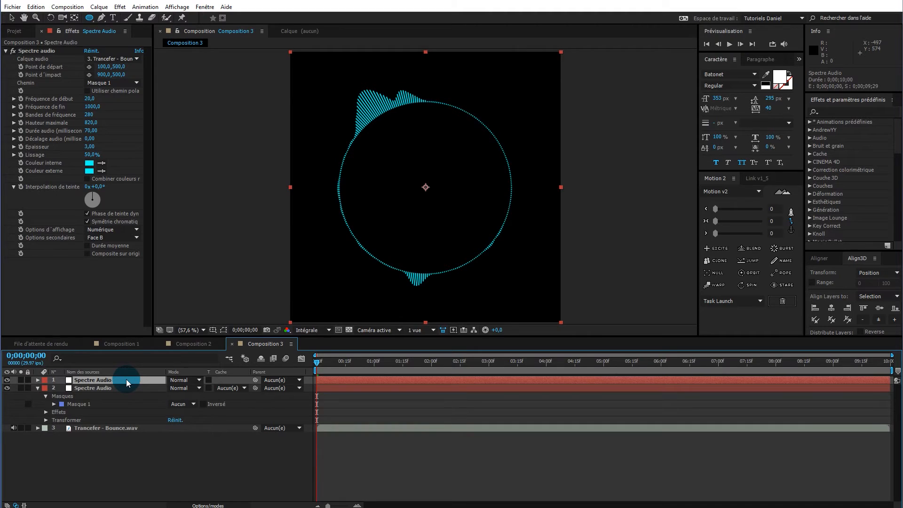
pyautogui.click(112, 229)
pyautogui.click(111, 233)
pyautogui.click(111, 238)
pyautogui.click(108, 249)
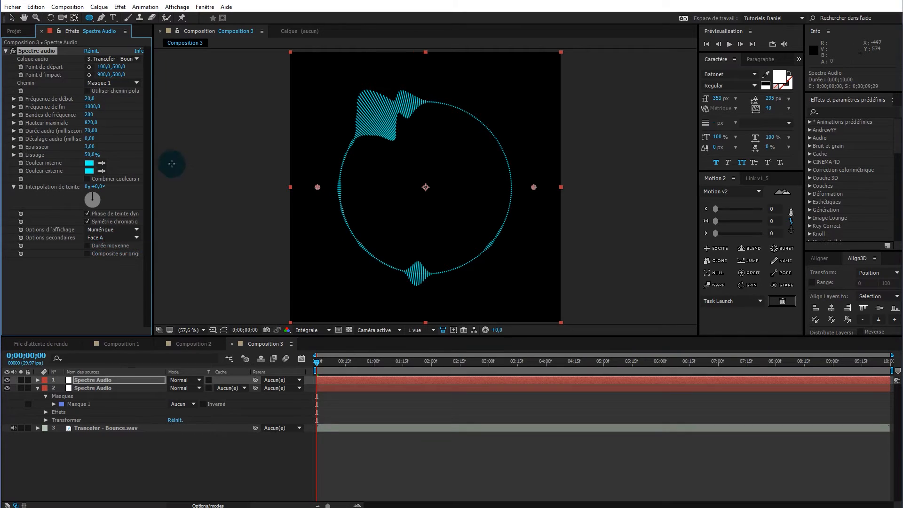
# Change the copy's inner and outer colours to purple 5A00FF and preview the spectrum up to frame 29.
pyautogui.click(89, 164)
pyautogui.moveTo(433, 242); pyautogui.dragTo(436, 229)
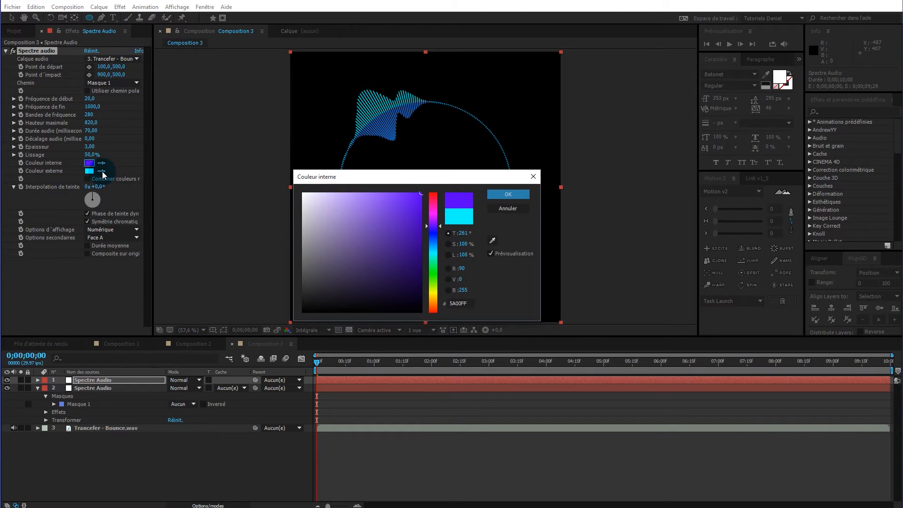
pyautogui.click(507, 194)
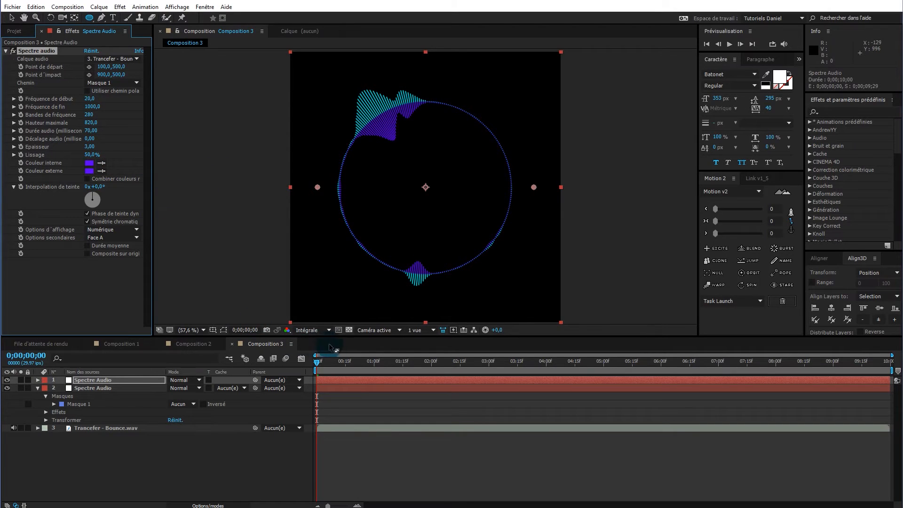
pyautogui.moveTo(318, 366); pyautogui.dragTo(373, 368)
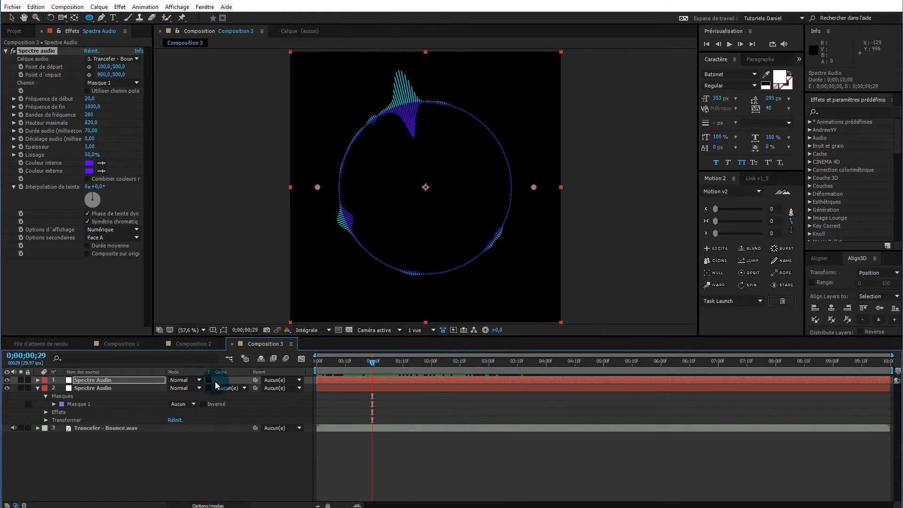
# Duplicate the purple Spectre Audio layer and change the new copy's inner and outer colours to white.
pyautogui.click(114, 380)
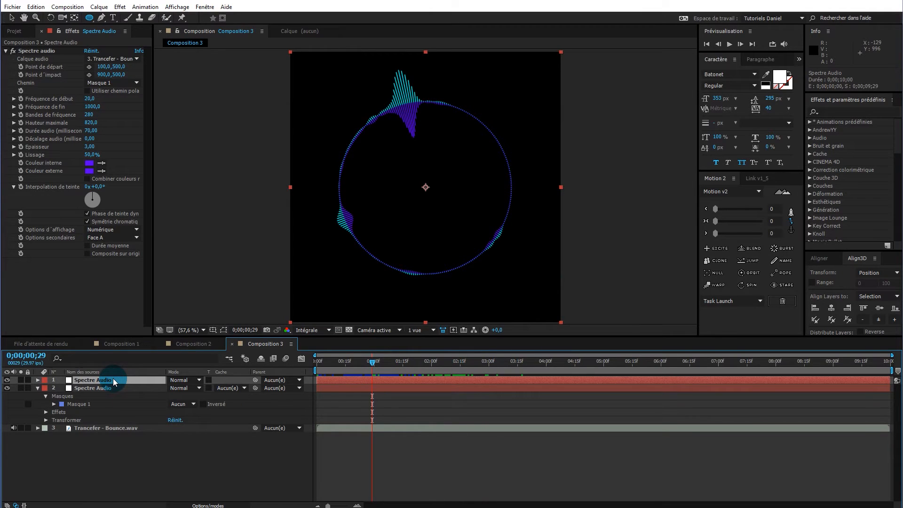
pyautogui.hotkey('ctrl', 'd')
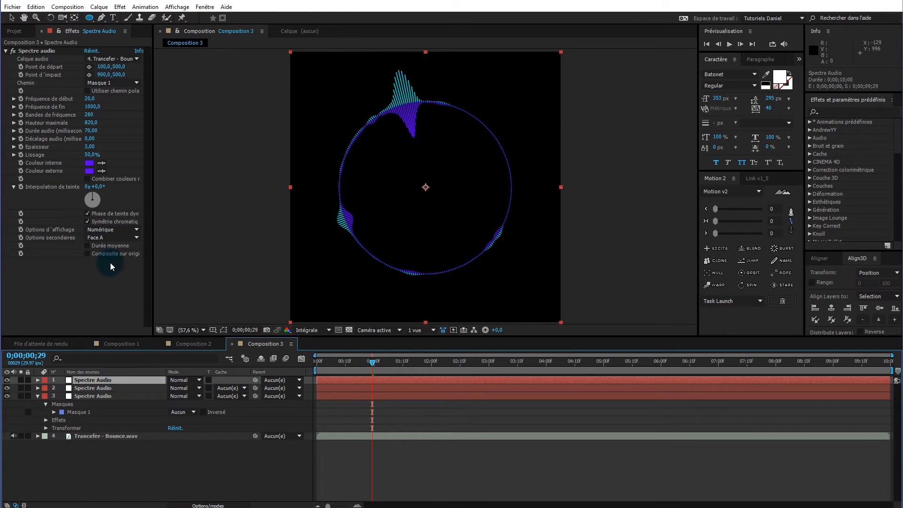
pyautogui.click(88, 163)
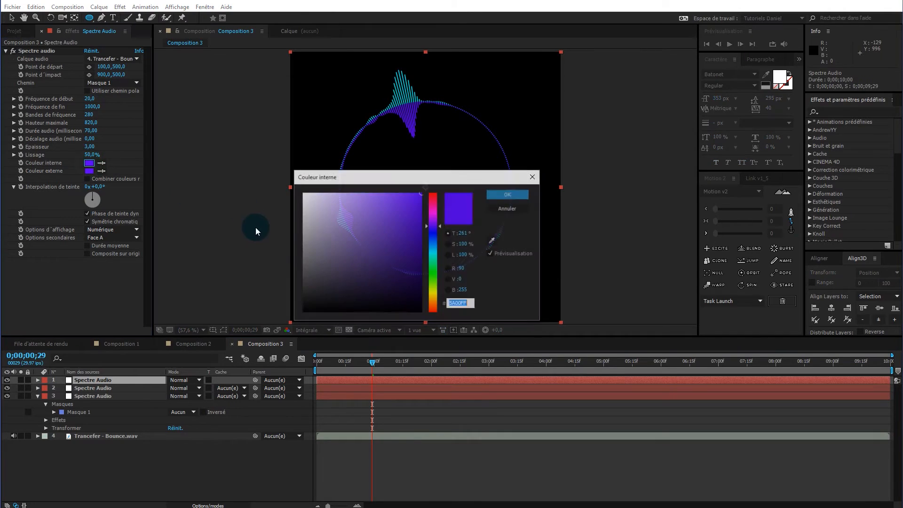
pyautogui.moveTo(314, 226); pyautogui.dragTo(302, 193)
pyautogui.click(503, 195)
pyautogui.click(101, 171)
pyautogui.click(88, 163)
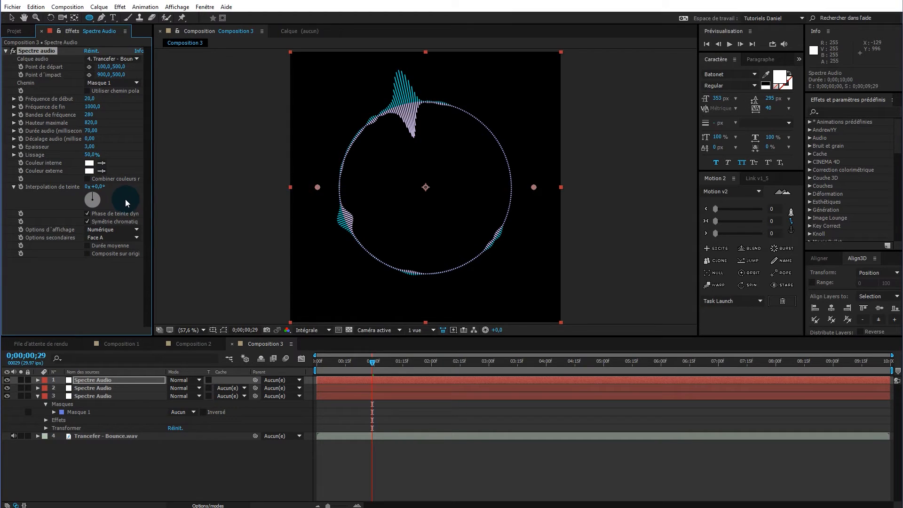
# Set the white spectrum's display option to Lignes analogiques.
pyautogui.click(111, 230)
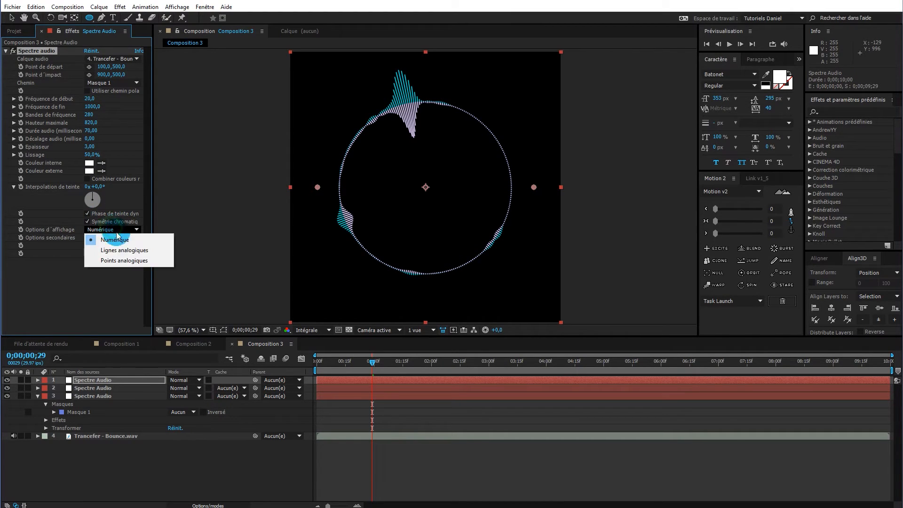
pyautogui.click(122, 250)
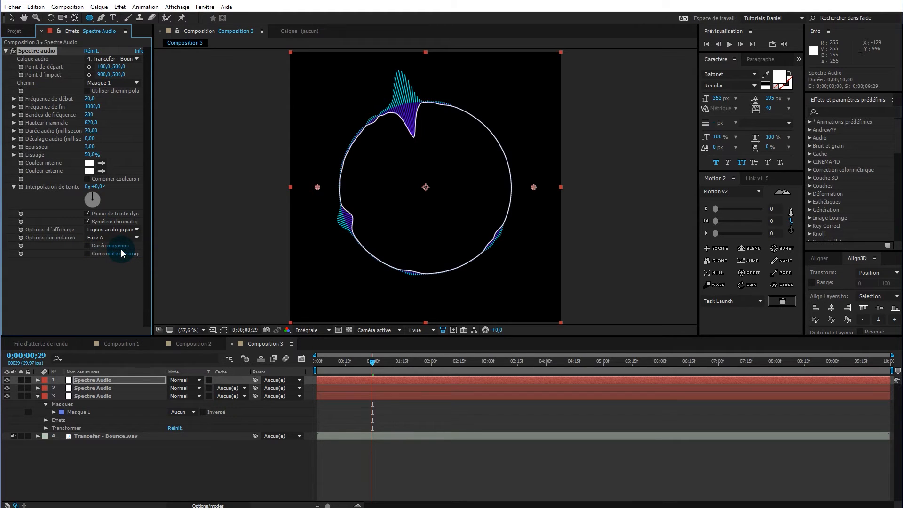
# Set the white spectrum's side option to Face B and its audio offset to 200, previewing up to frame 50.
pyautogui.click(105, 238)
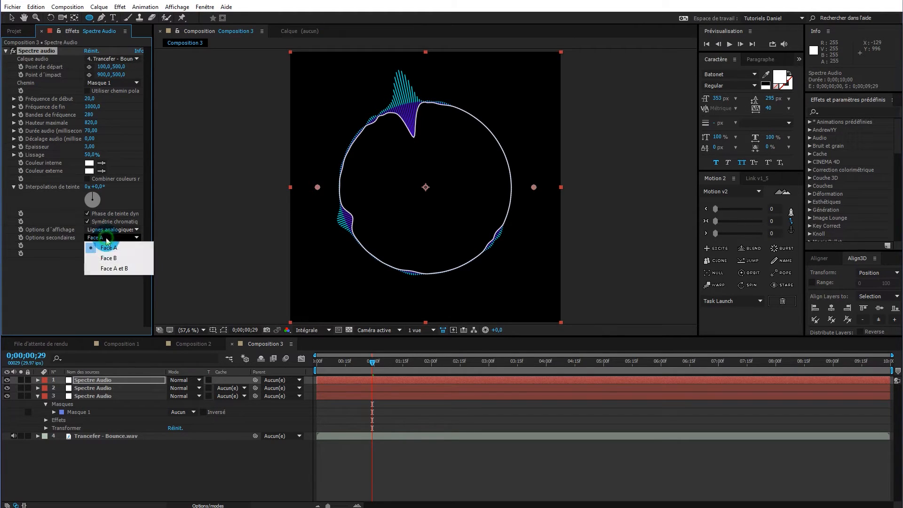
pyautogui.click(112, 263)
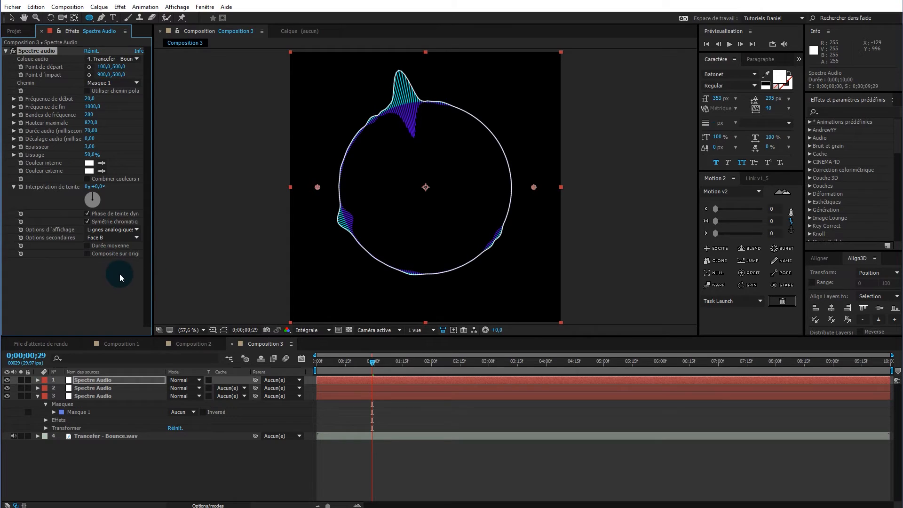
pyautogui.click(374, 363)
pyautogui.moveTo(374, 363); pyautogui.dragTo(352, 379)
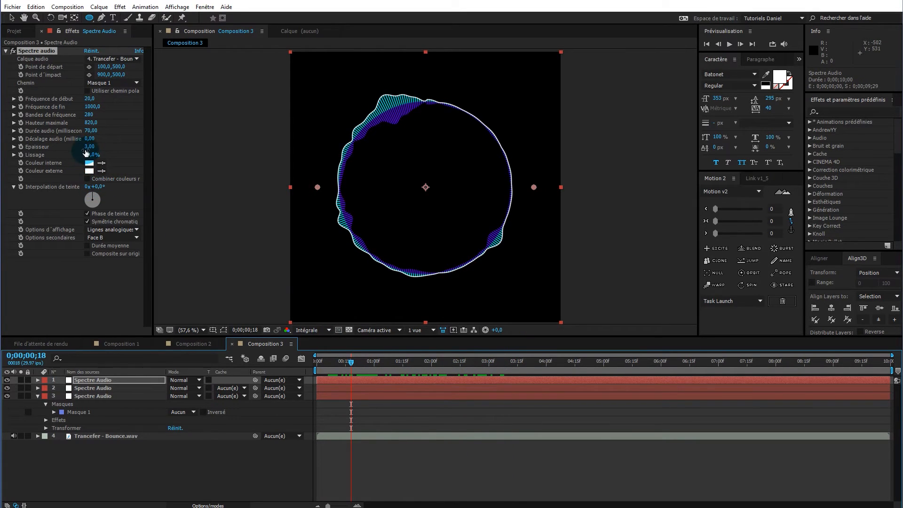
pyautogui.moveTo(87, 139); pyautogui.dragTo(97, 138)
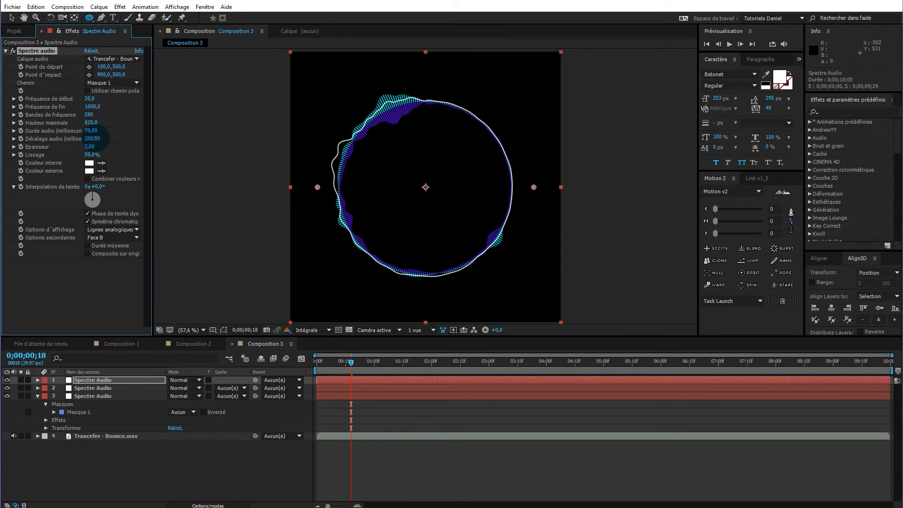
pyautogui.moveTo(353, 364); pyautogui.dragTo(413, 379)
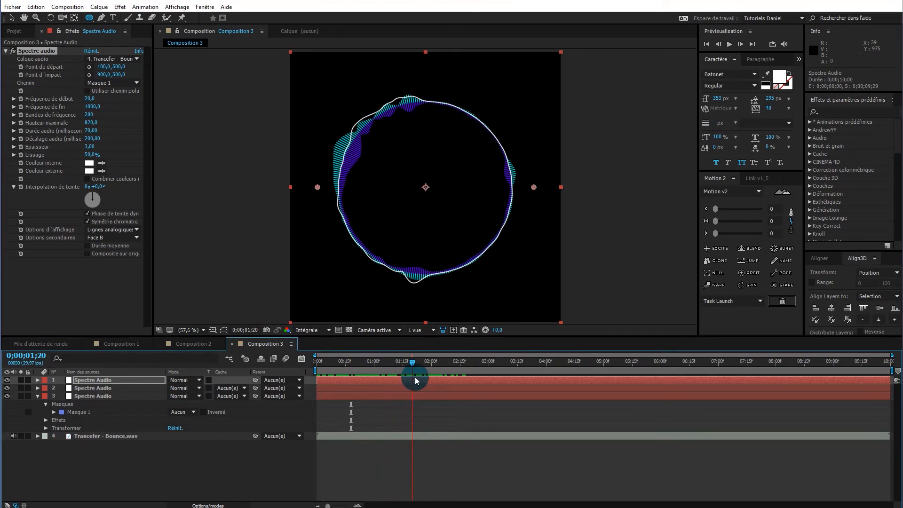
# Duplicate the white Spectre Audio layer and set the copy's display option to Points analogiques.
pyautogui.click(113, 380)
pyautogui.hotkey('ctrl', 'd')
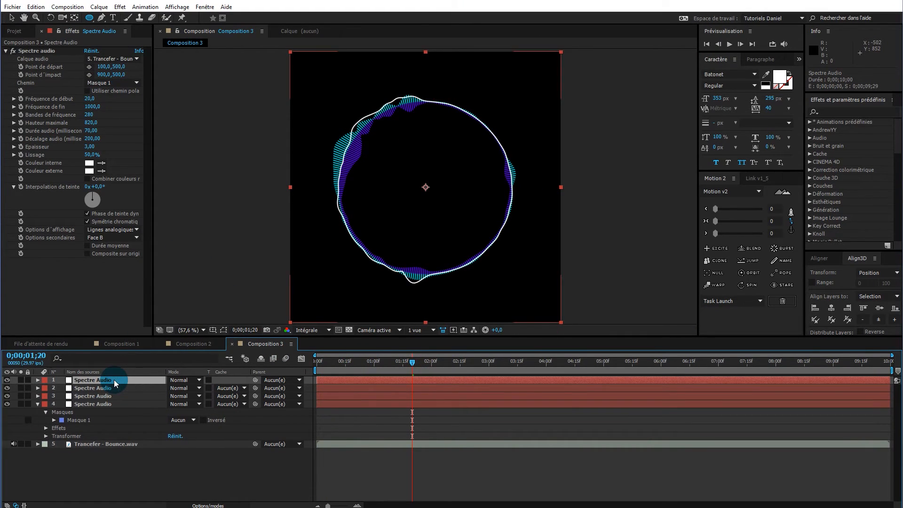
pyautogui.click(106, 230)
pyautogui.click(114, 258)
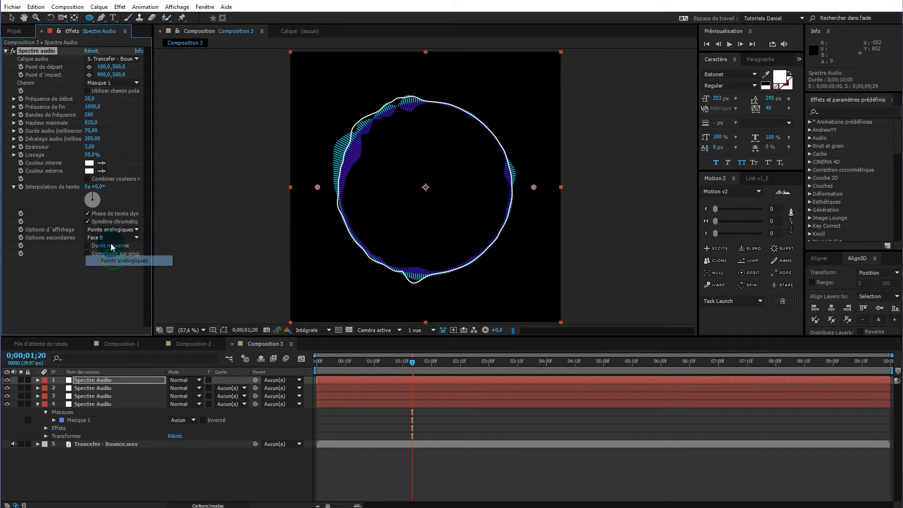
# Change the dotted copy's inner and outer colours to green 1EFF00.
pyautogui.click(88, 163)
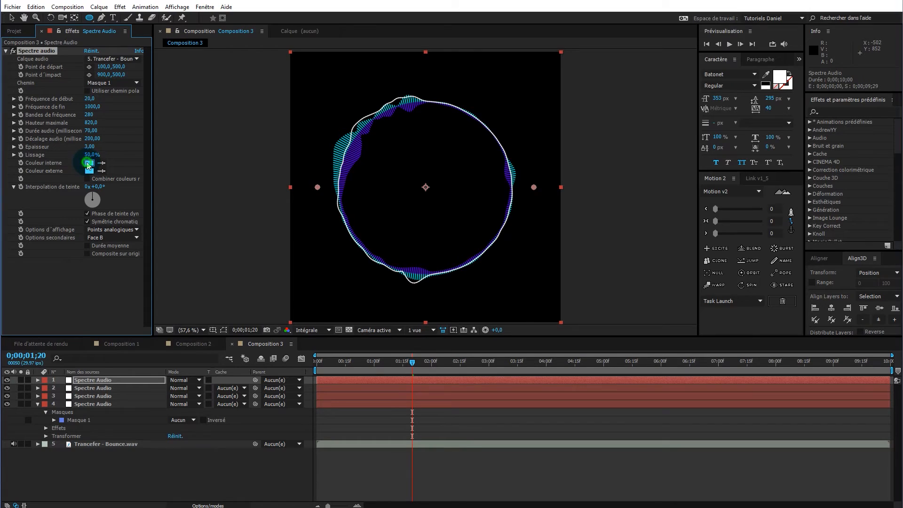
pyautogui.click(431, 275)
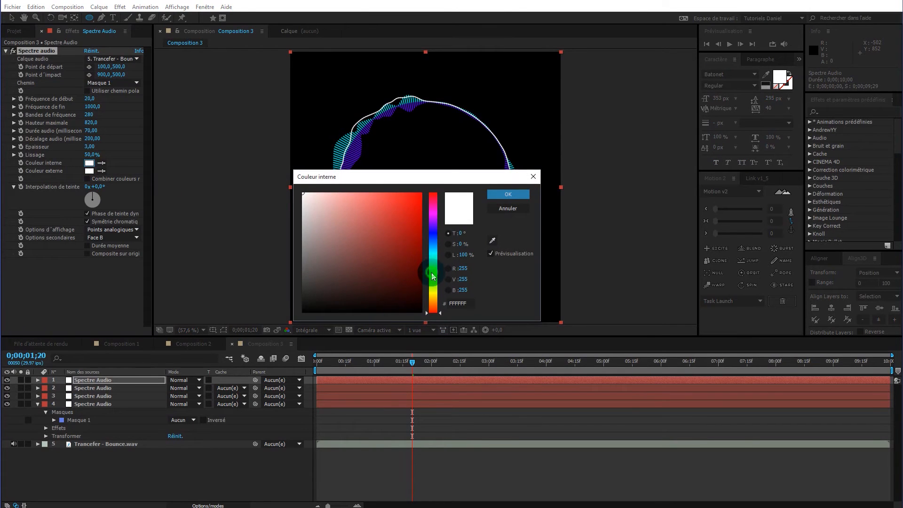
pyautogui.moveTo(420, 198); pyautogui.dragTo(427, 190)
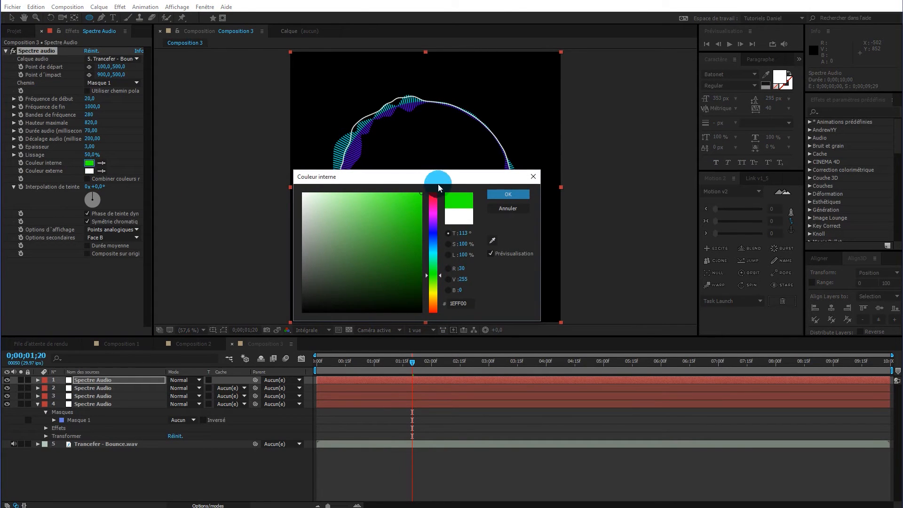
pyautogui.click(519, 198)
pyautogui.click(89, 171)
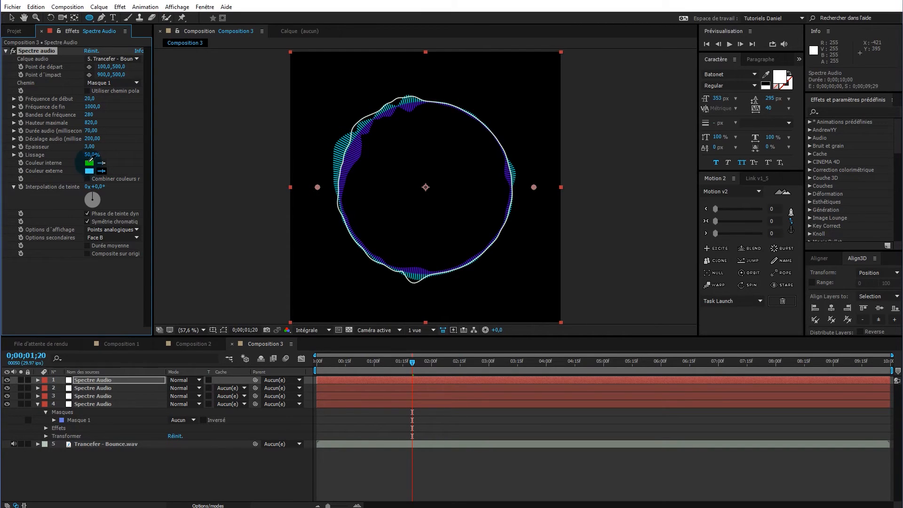
pyautogui.click(89, 162)
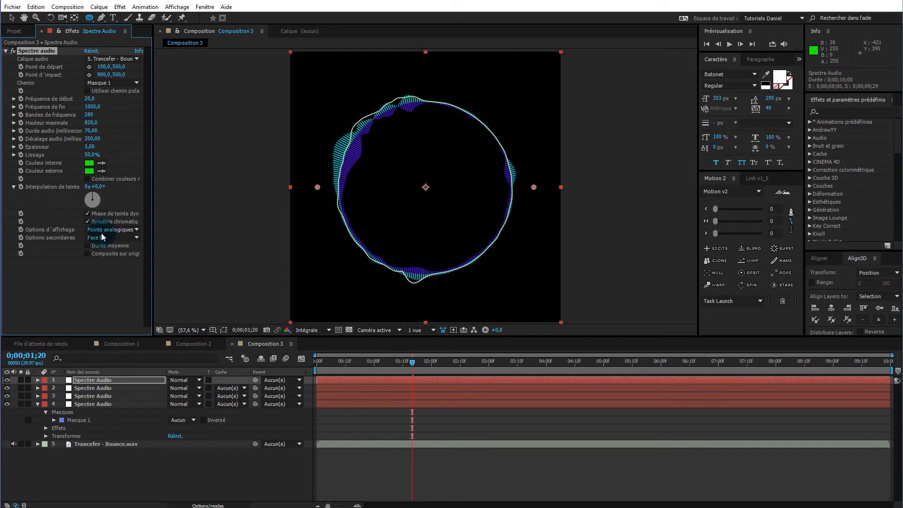
# Scale the green spectrum layer to 78% and set its side option to Face A.
pyautogui.click(109, 380)
pyautogui.press('s')
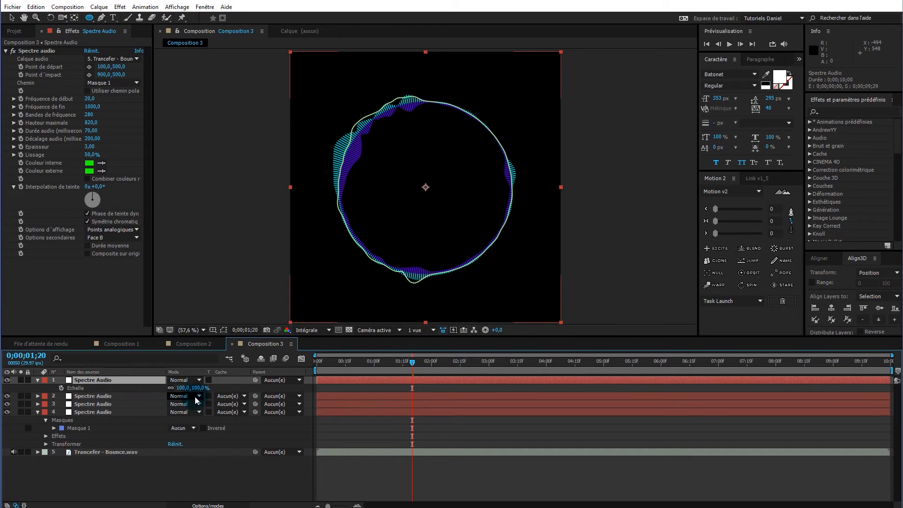
pyautogui.moveTo(198, 390); pyautogui.dragTo(196, 388)
pyautogui.moveTo(188, 388); pyautogui.dragTo(190, 391)
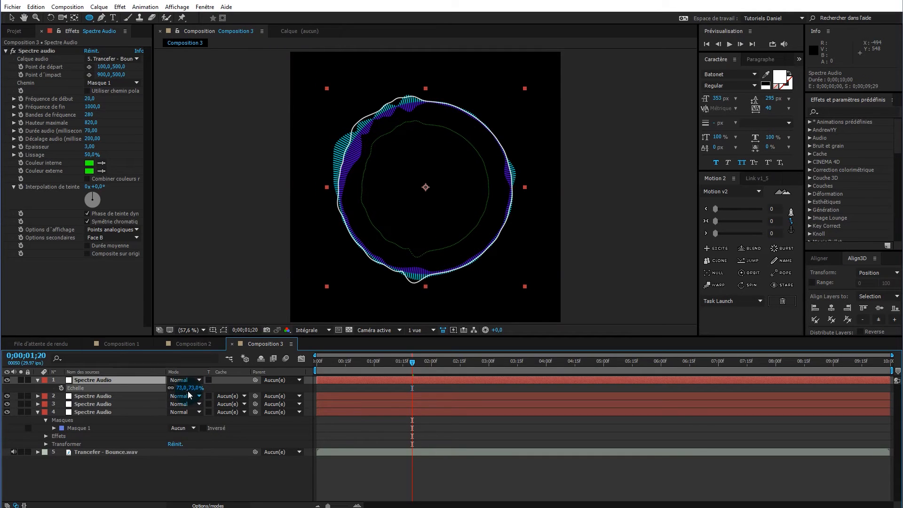
pyautogui.click(102, 239)
pyautogui.click(109, 248)
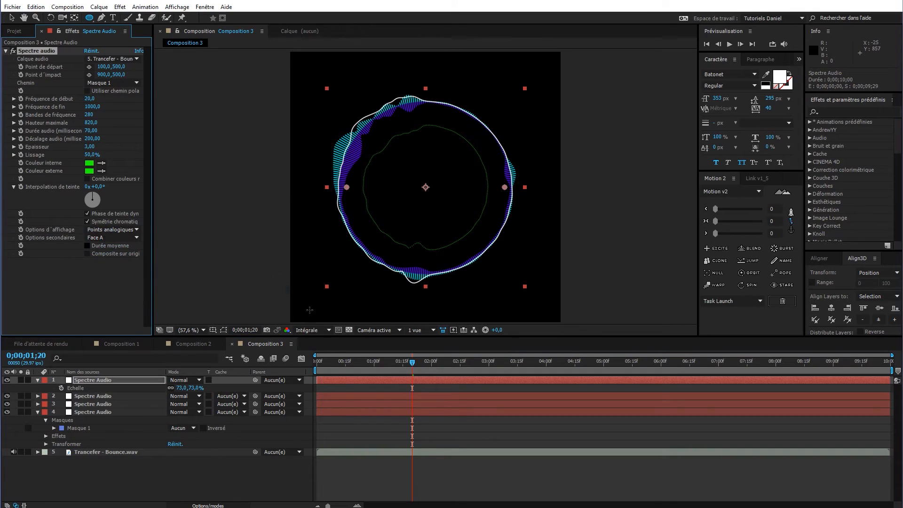
pyautogui.moveTo(195, 391); pyautogui.dragTo(197, 389)
pyautogui.click(44, 192)
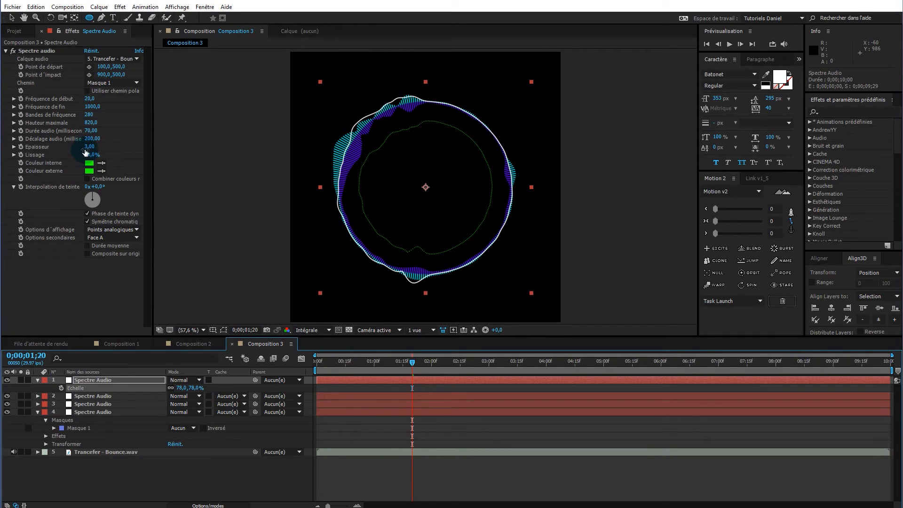
# Set the green spectrum's thickness to 5.90 and preview the animation up to 0;00;02;27.
pyautogui.moveTo(88, 150); pyautogui.dragTo(101, 146)
pyautogui.click(413, 362)
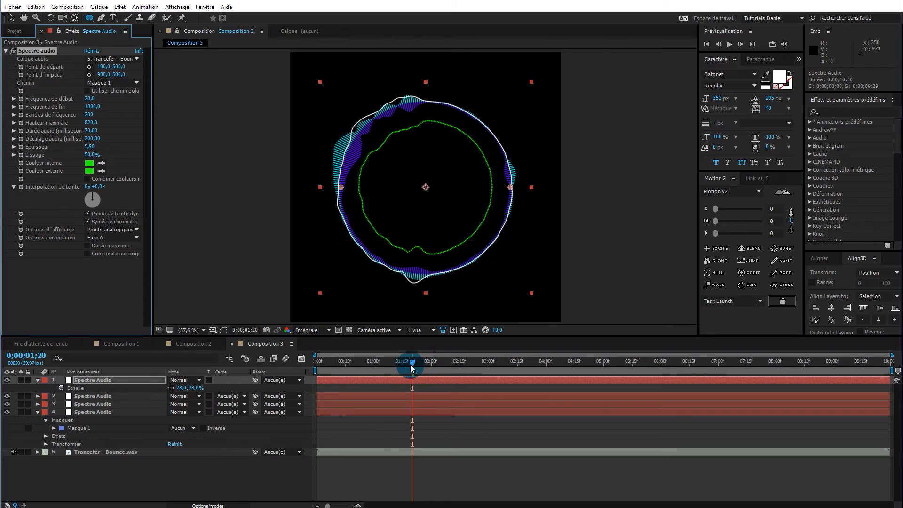
pyautogui.moveTo(413, 362); pyautogui.dragTo(488, 392)
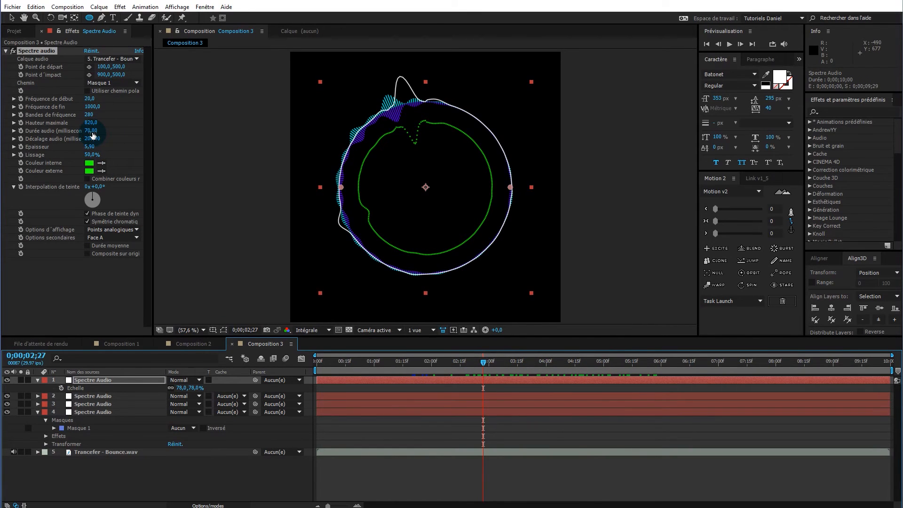
# Set the green spectrum's audio duration to 220 and its maximum height to 3240, previewing the animation up to 0;00;03;07.
pyautogui.moveTo(92, 132); pyautogui.dragTo(100, 132)
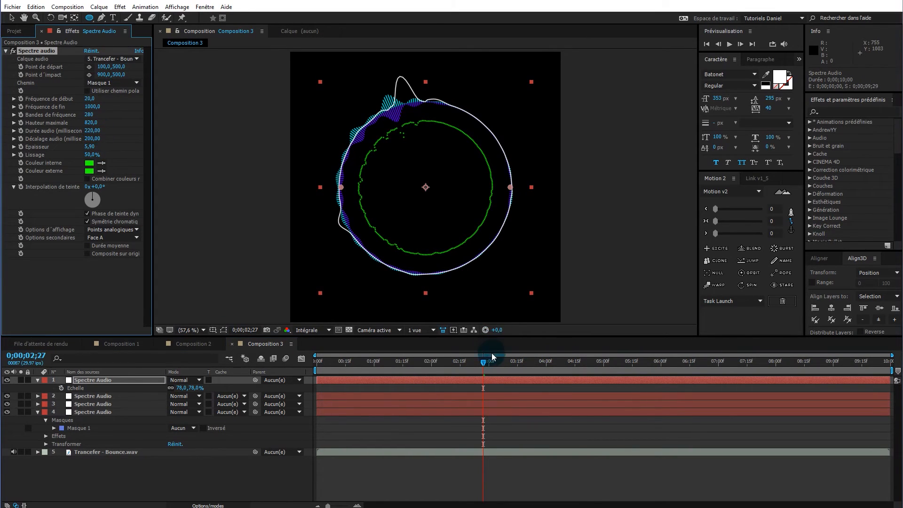
pyautogui.moveTo(481, 361); pyautogui.dragTo(398, 387)
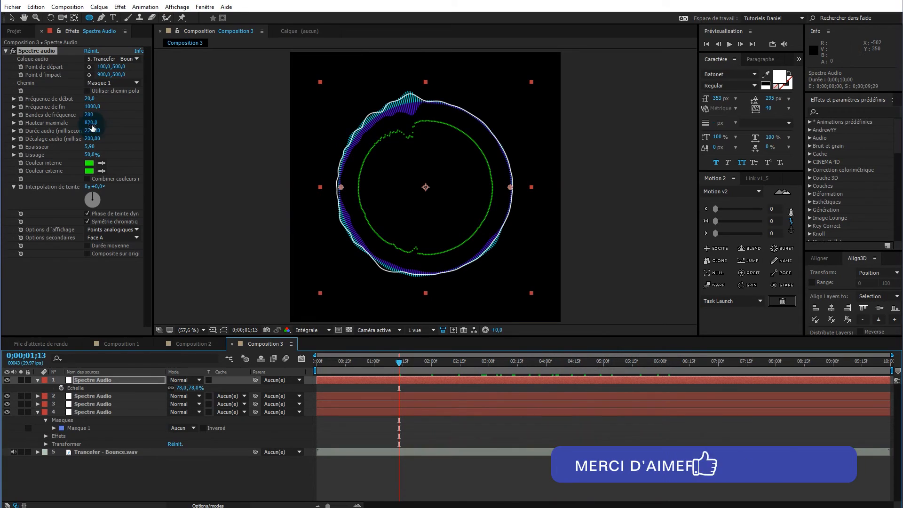
pyautogui.moveTo(89, 123); pyautogui.dragTo(201, 123)
pyautogui.moveTo(396, 361); pyautogui.dragTo(483, 373)
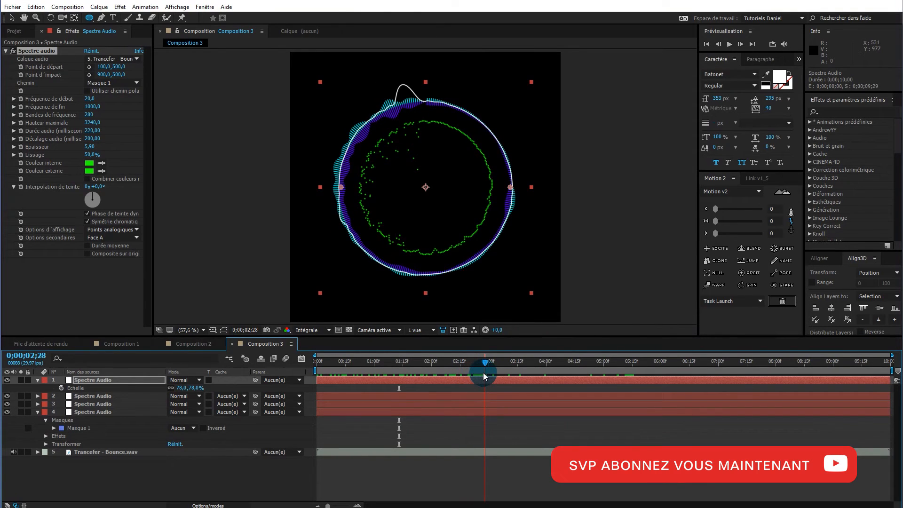
pyautogui.click(326, 391)
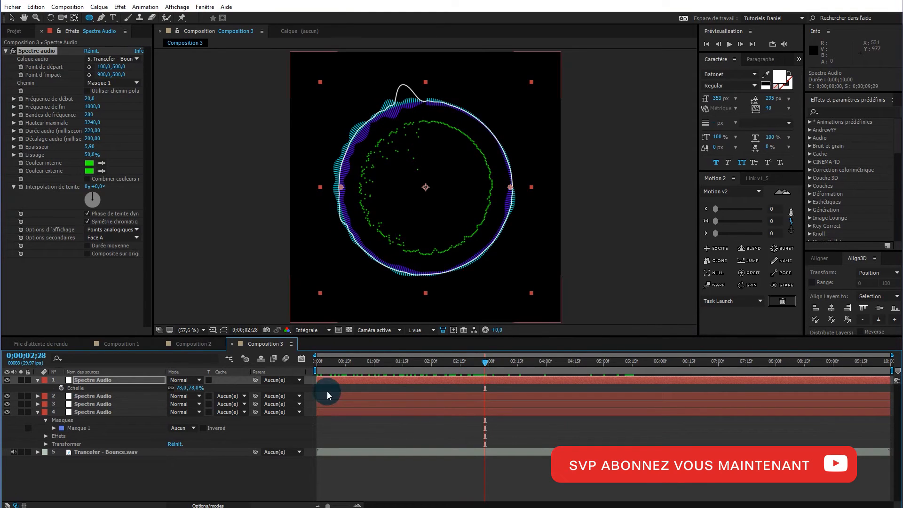
pyautogui.click(37, 381)
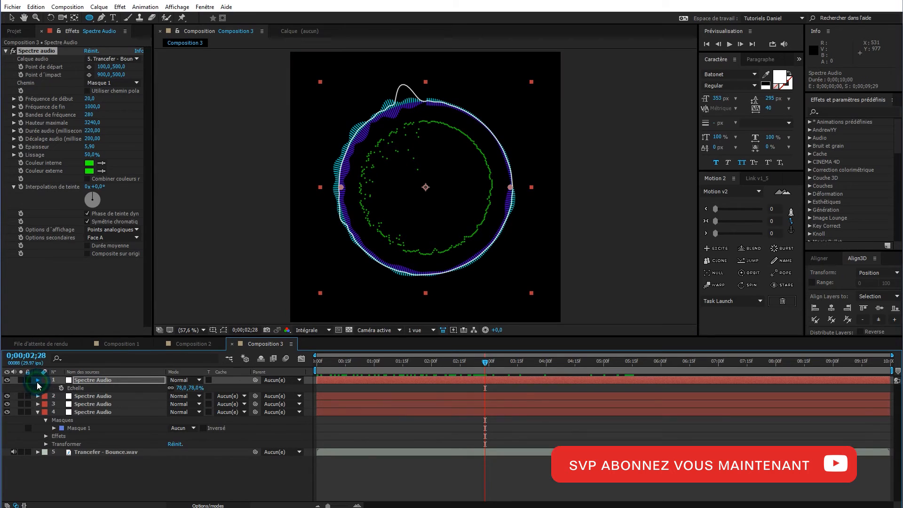
pyautogui.moveTo(485, 361); pyautogui.dragTo(363, 360)
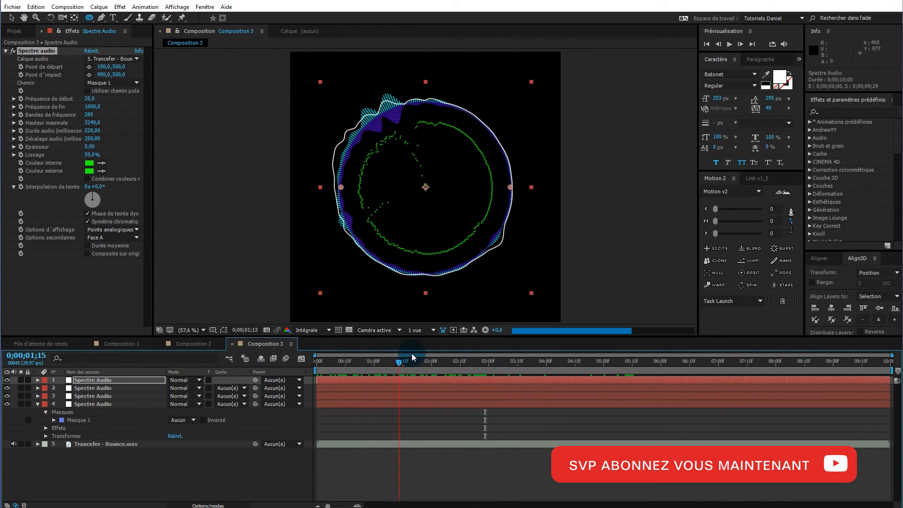
pyautogui.moveTo(502, 352); pyautogui.dragTo(503, 352)
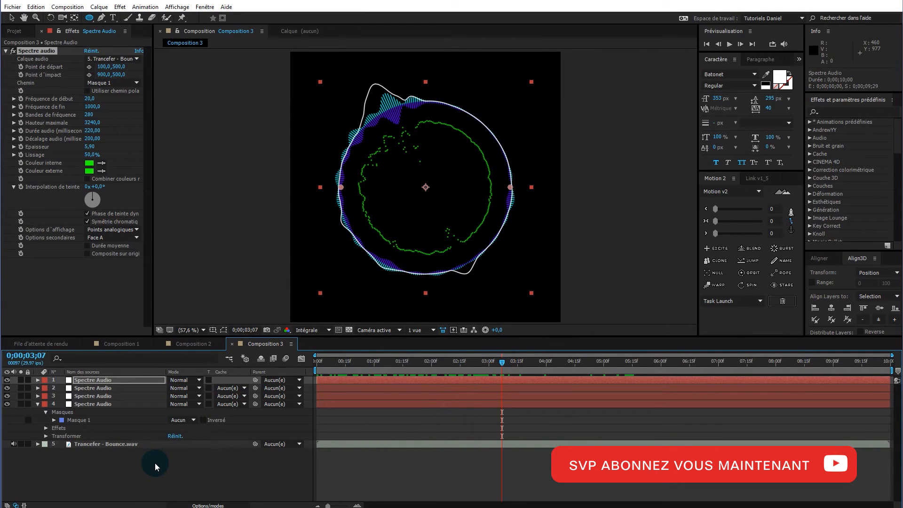
# Create a new shape layer in Composition 3.
pyautogui.rightClick(131, 470)
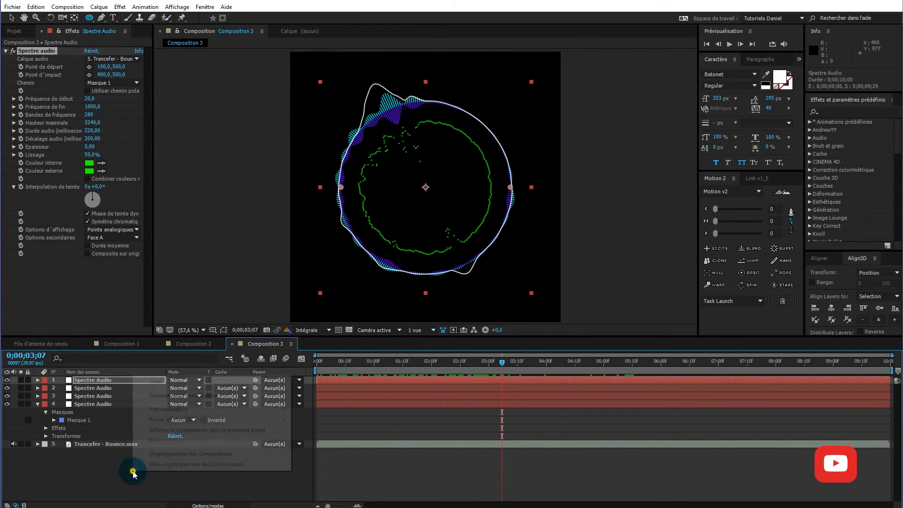
pyautogui.moveTo(158, 381)
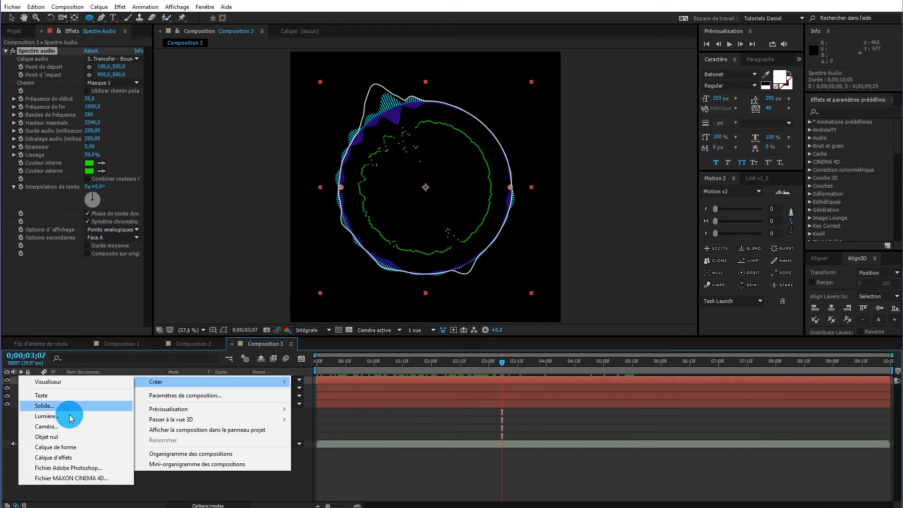
pyautogui.click(78, 453)
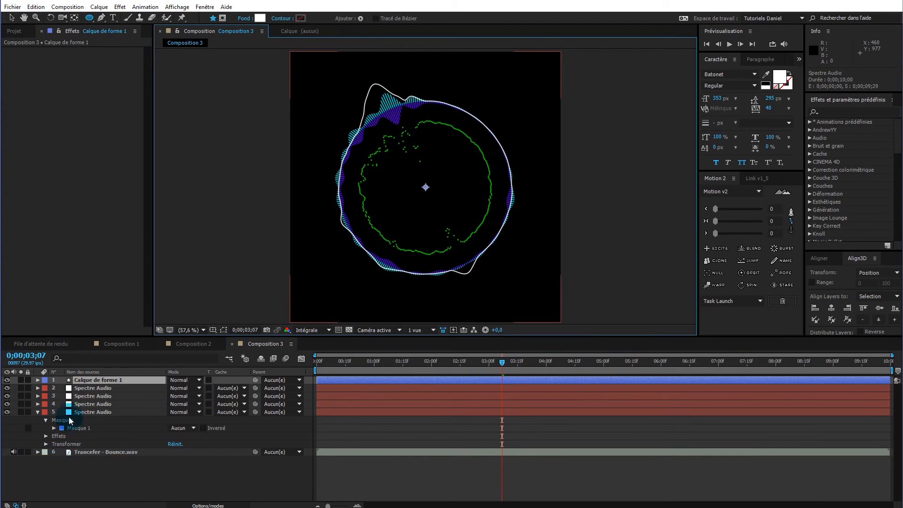
# Add a stroke and an ellipse to the shape layer's contents, with the ellipse path placed above the stroke.
pyautogui.click(37, 380)
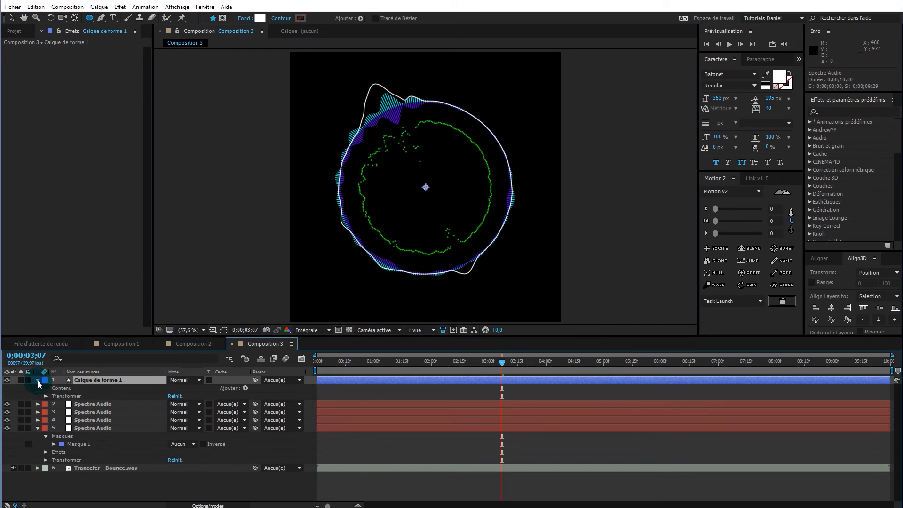
pyautogui.click(245, 388)
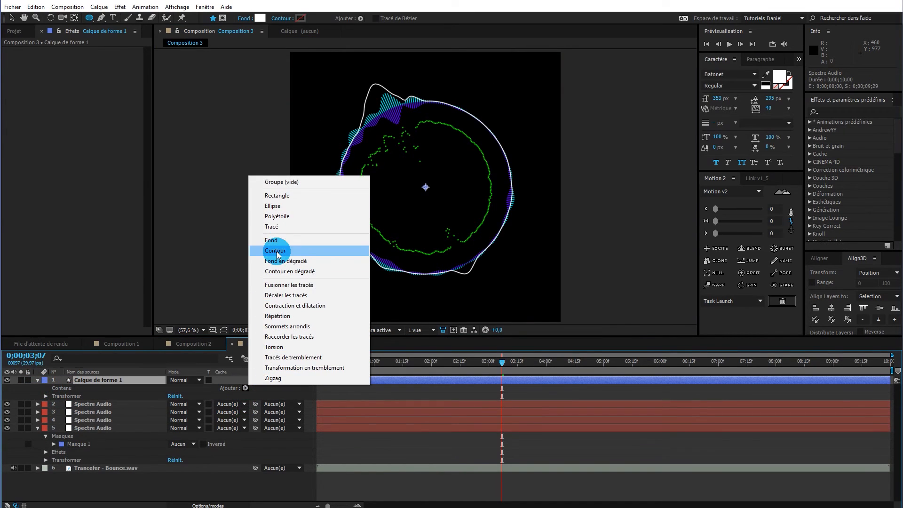
pyautogui.click(276, 250)
pyautogui.click(243, 389)
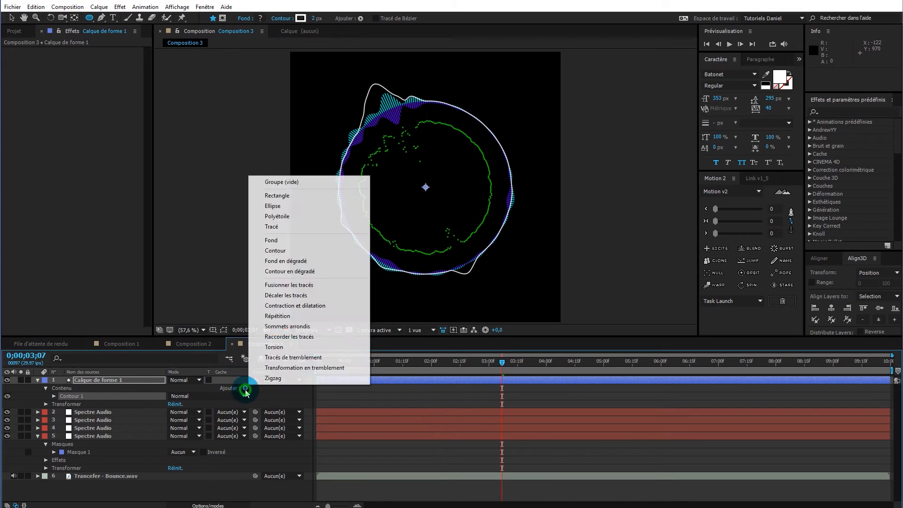
pyautogui.click(289, 247)
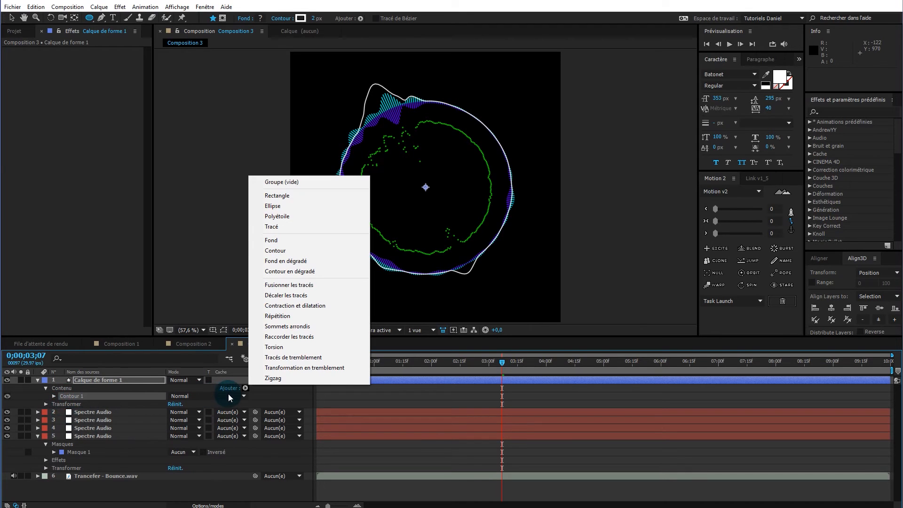
pyautogui.click(297, 206)
pyautogui.moveTo(66, 408); pyautogui.dragTo(69, 394)
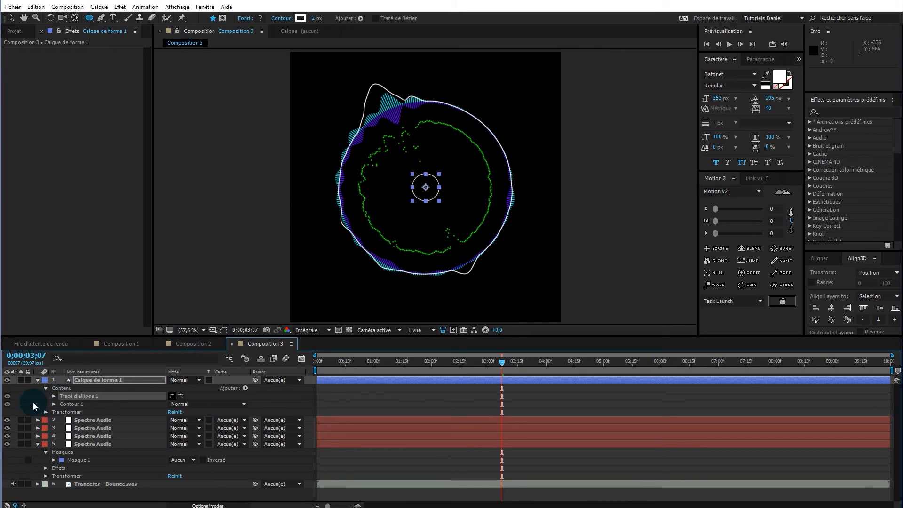
# Change the ellipse's stroke colour to red.
pyautogui.click(53, 405)
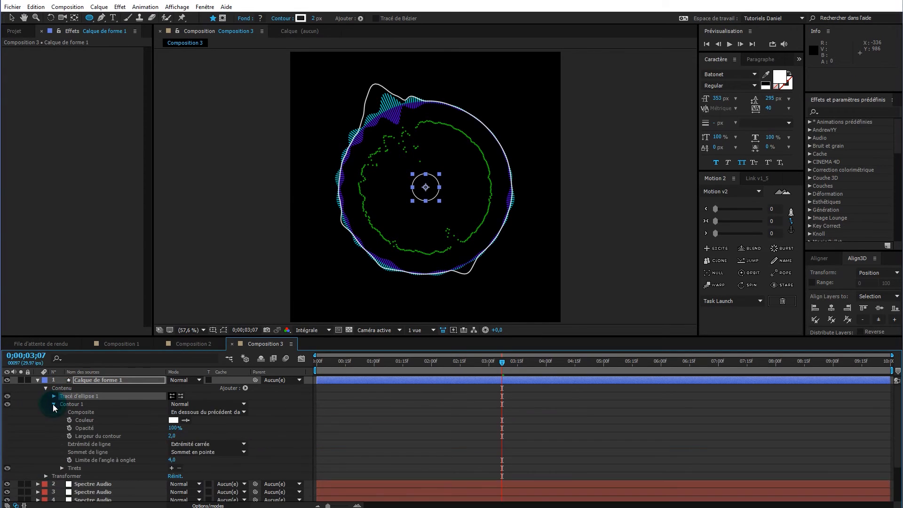
pyautogui.click(174, 420)
pyautogui.moveTo(425, 257)
pyautogui.mouseDown()
pyautogui.moveTo(413, 218)
pyautogui.moveTo(420, 193)
pyautogui.mouseUp()
pyautogui.click(502, 193)
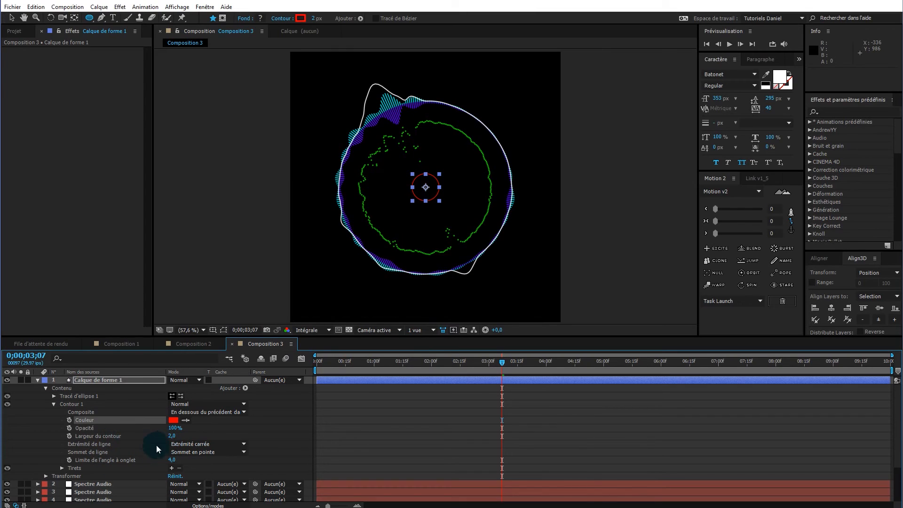
# Set the ellipse's stroke width to 26 and break the stroke into dashes with a dash length of 54.
pyautogui.moveTo(171, 436); pyautogui.dragTo(177, 435)
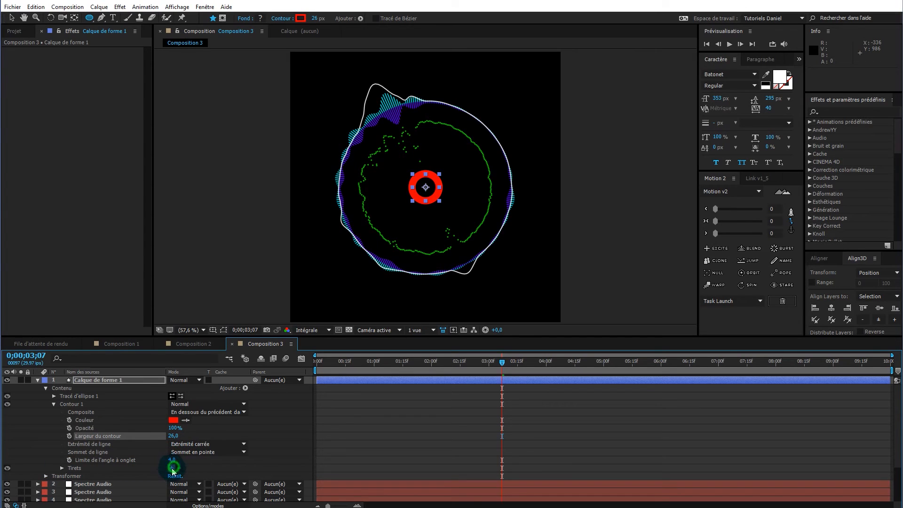
pyautogui.click(172, 469)
pyautogui.moveTo(173, 477)
pyautogui.mouseDown()
pyautogui.moveTo(193, 473)
pyautogui.moveTo(186, 472)
pyautogui.mouseUp()
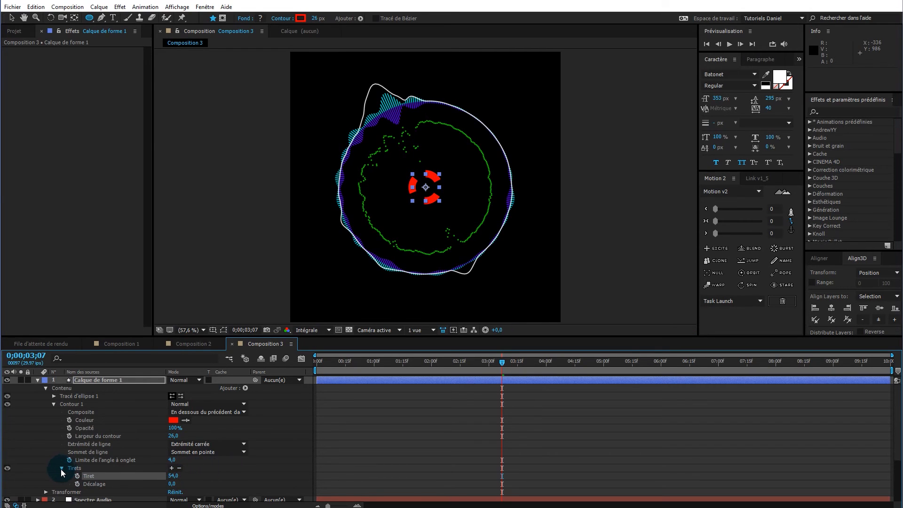
# Add the expression wiggle(.5,200) to the shape layer's rotation and return to the start of the composition.
pyautogui.scroll(-3, 60, 445)
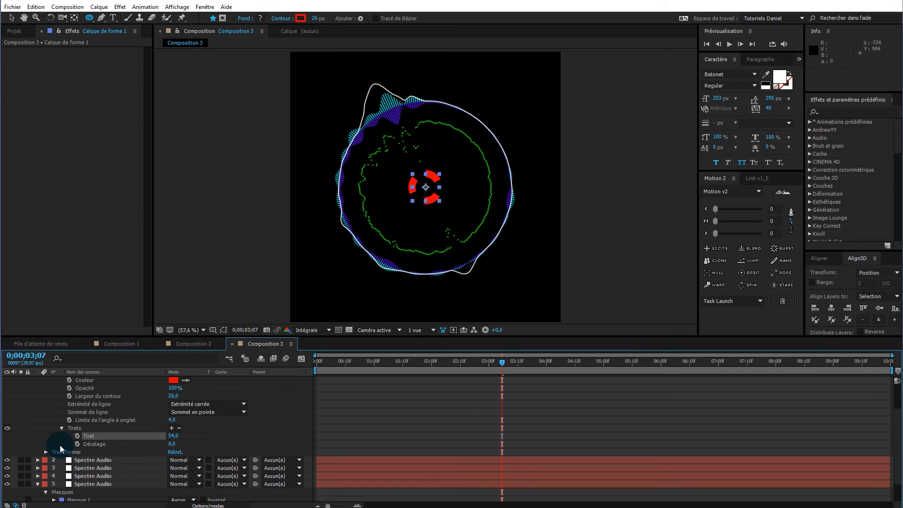
pyautogui.click(46, 444)
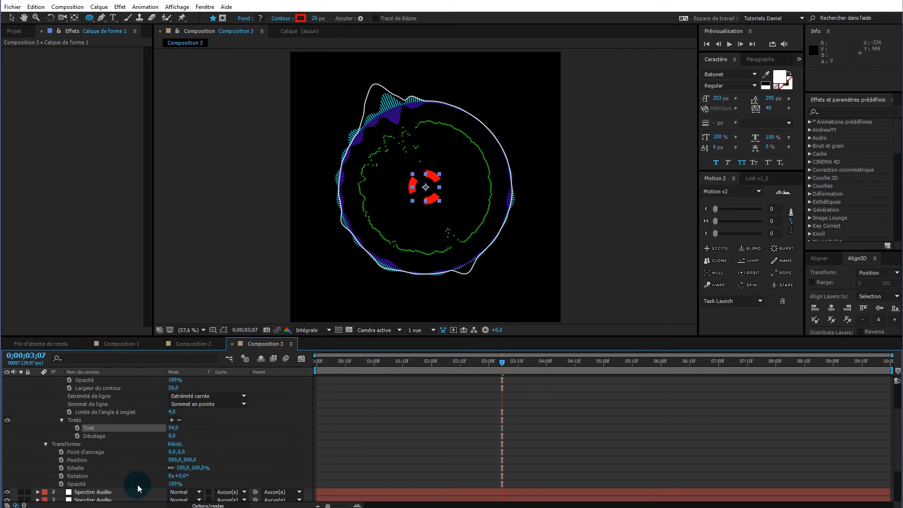
pyautogui.keyDown('alt'); pyautogui.click(62, 477); pyautogui.keyUp('alt')
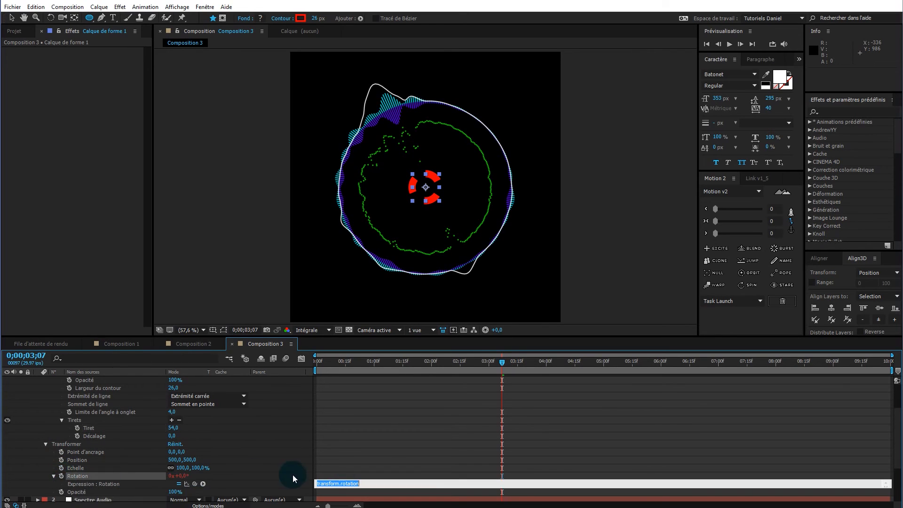
pyautogui.write('wiggle(')
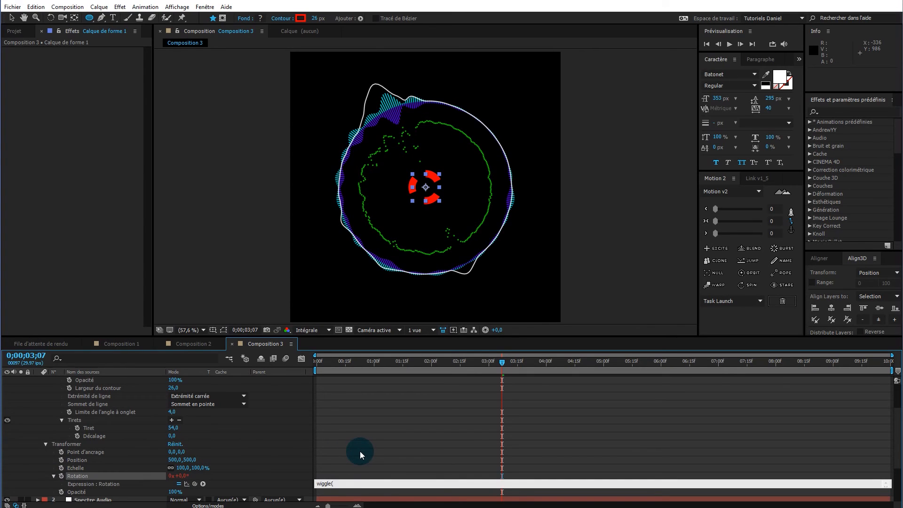
pyautogui.write('.5,200')
pyautogui.click(360, 451)
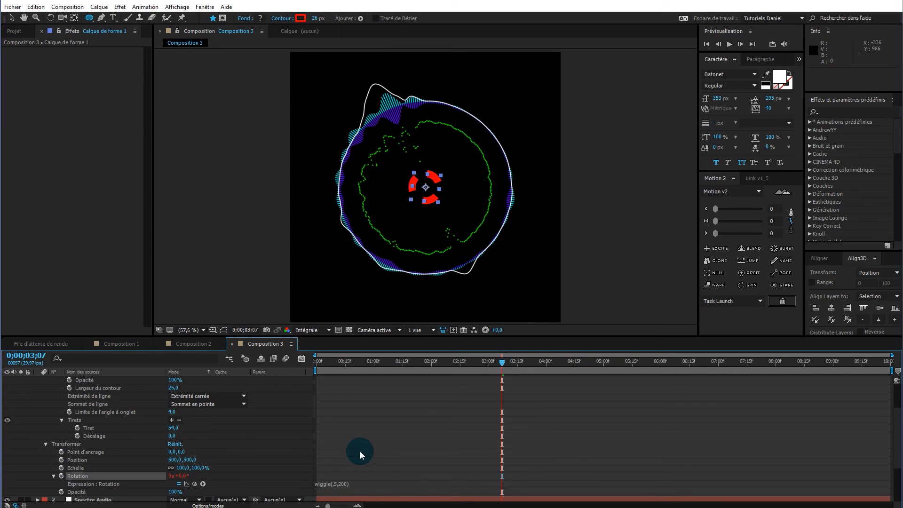
pyautogui.moveTo(503, 360); pyautogui.dragTo(314, 349)
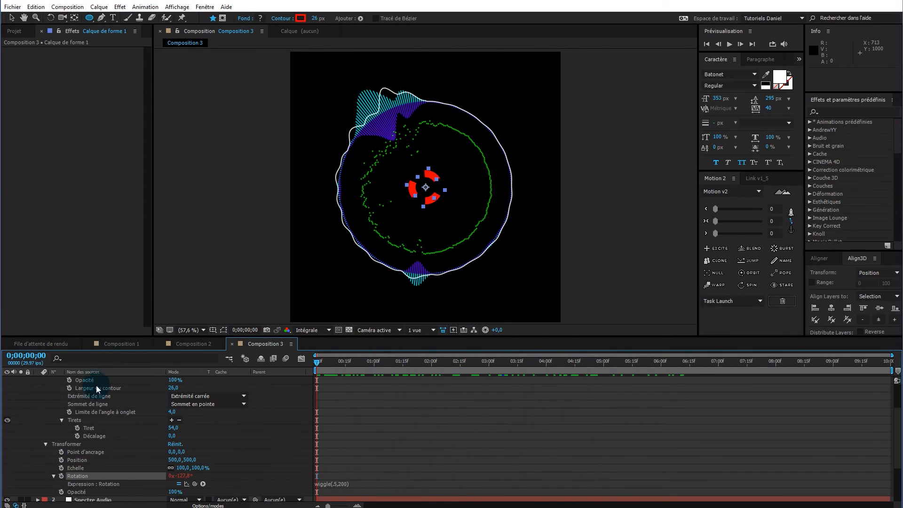
# Collapse the shape layer and scale the white line spectrum layer down to 81%.
pyautogui.scroll(3, 47, 393)
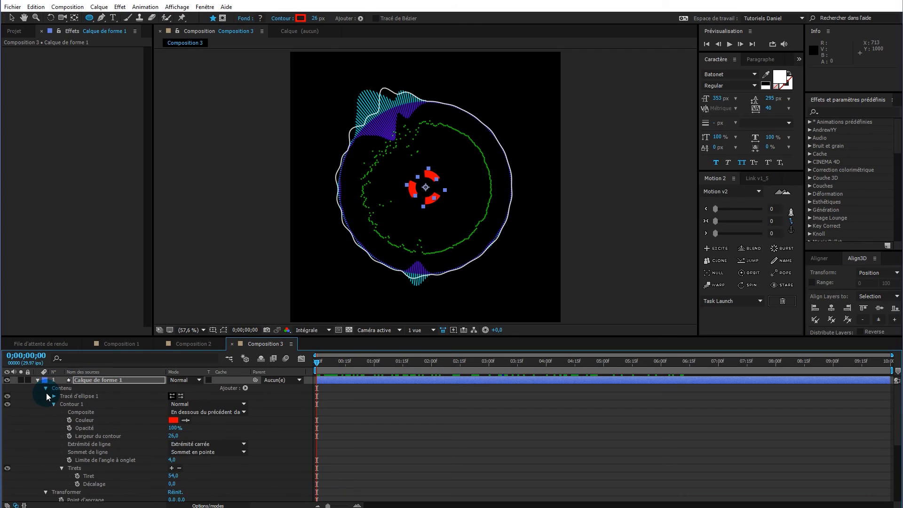
pyautogui.click(37, 381)
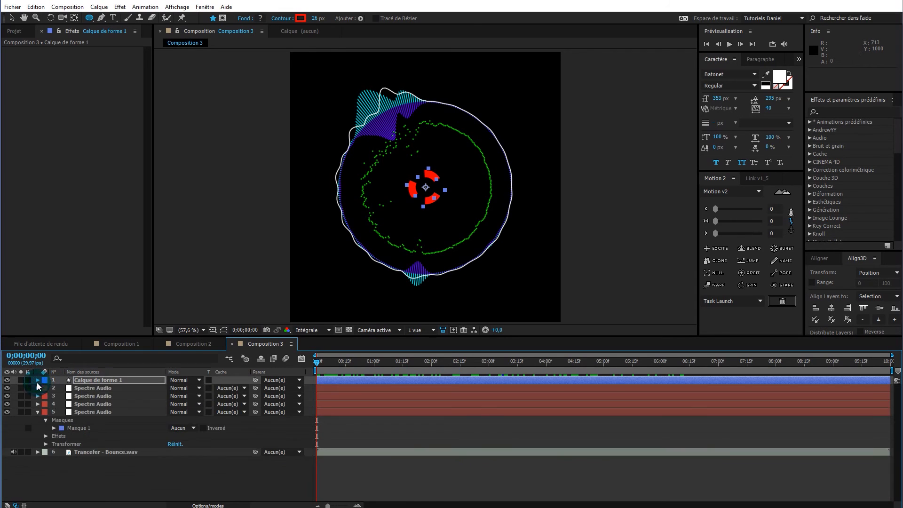
pyautogui.click(89, 395)
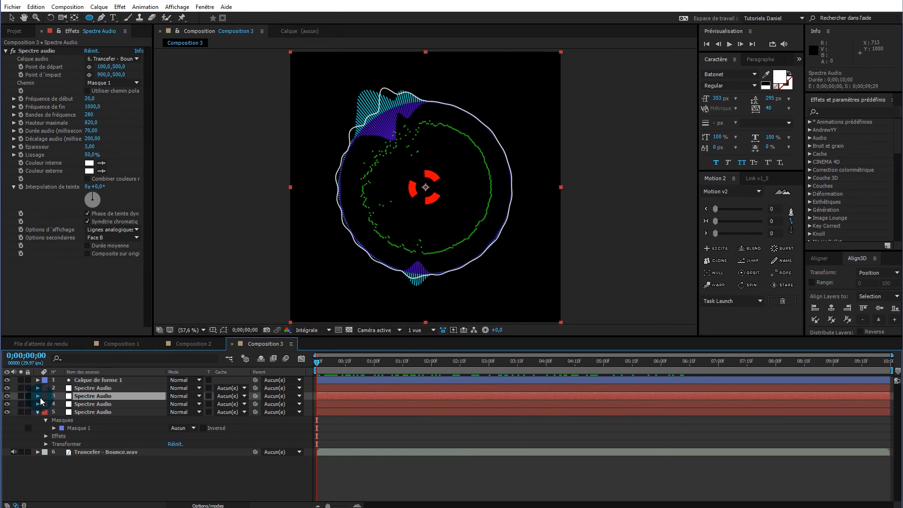
pyautogui.press('s')
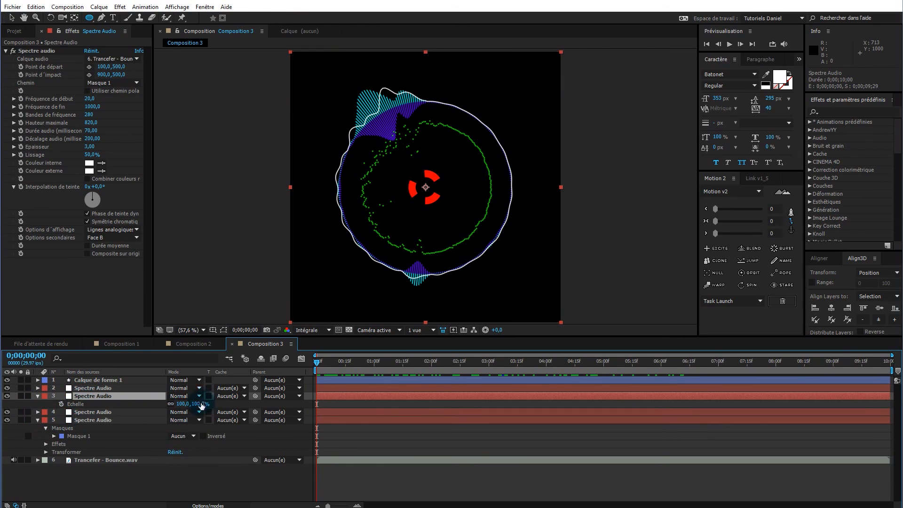
pyautogui.moveTo(200, 404); pyautogui.dragTo(191, 403)
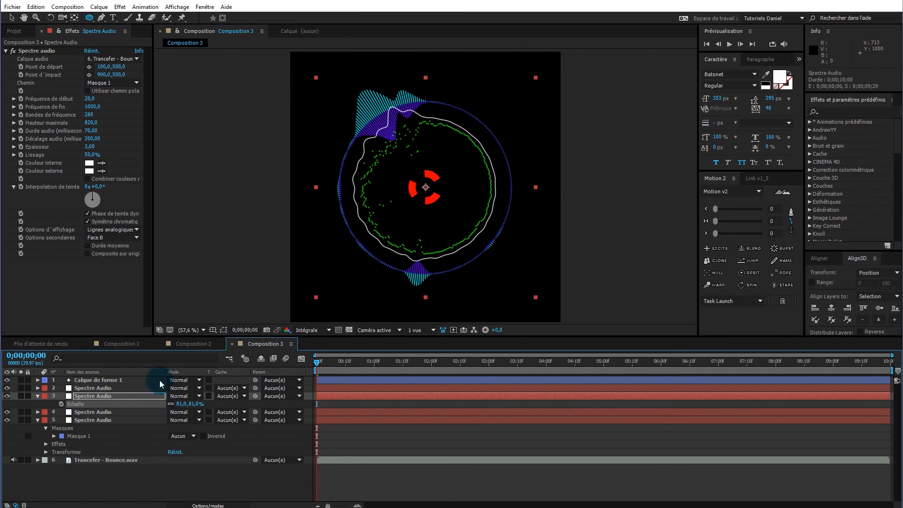
# Set the white spectrum's side option to Face A and preview the animation from the start.
pyautogui.click(104, 239)
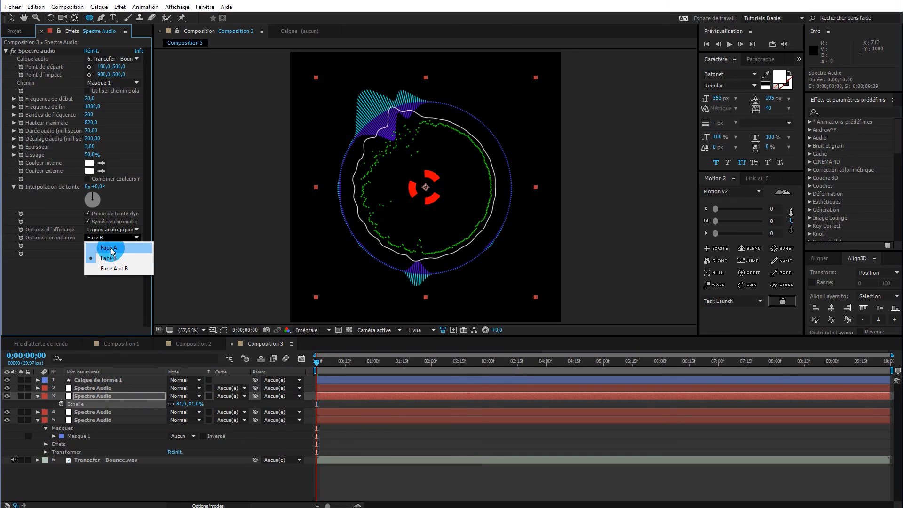
pyautogui.click(111, 251)
pyautogui.click(317, 362)
pyautogui.moveTo(330, 365); pyautogui.dragTo(317, 379)
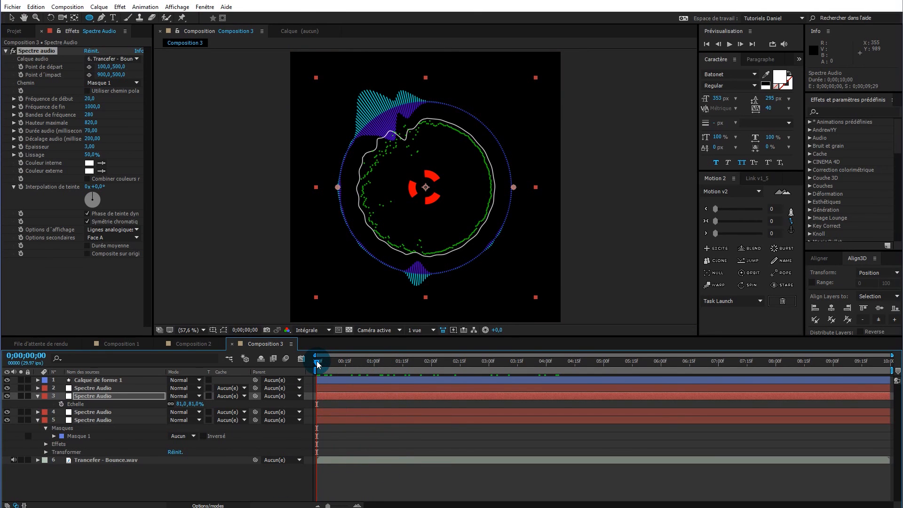
pyautogui.press('space')
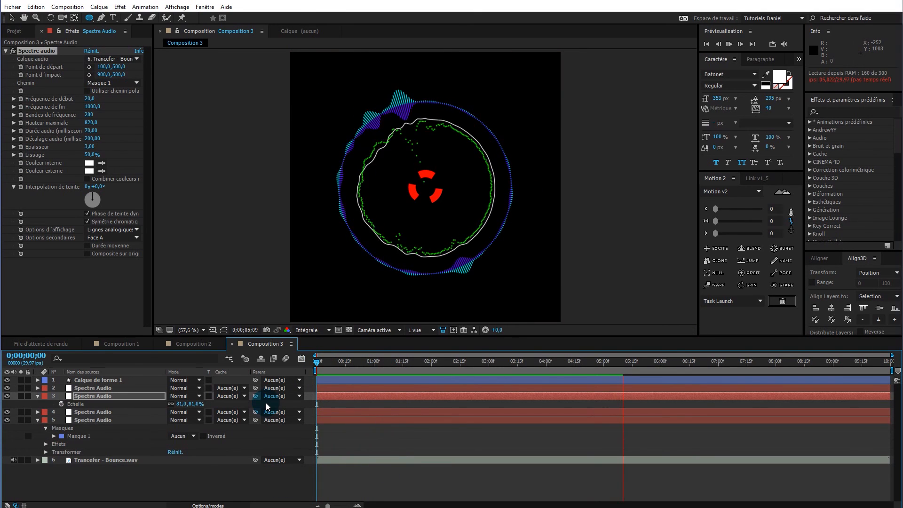